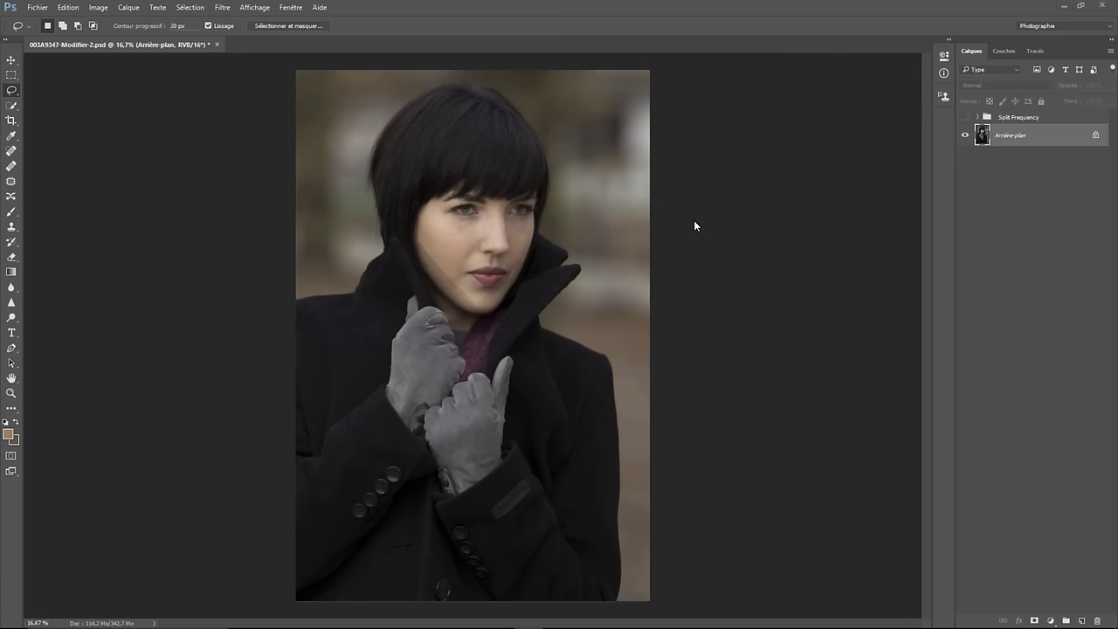
# Zoom to 100% and pan so the woman's eyes and cheeks fill the view
pyautogui.hotkey('ctrl', '+')
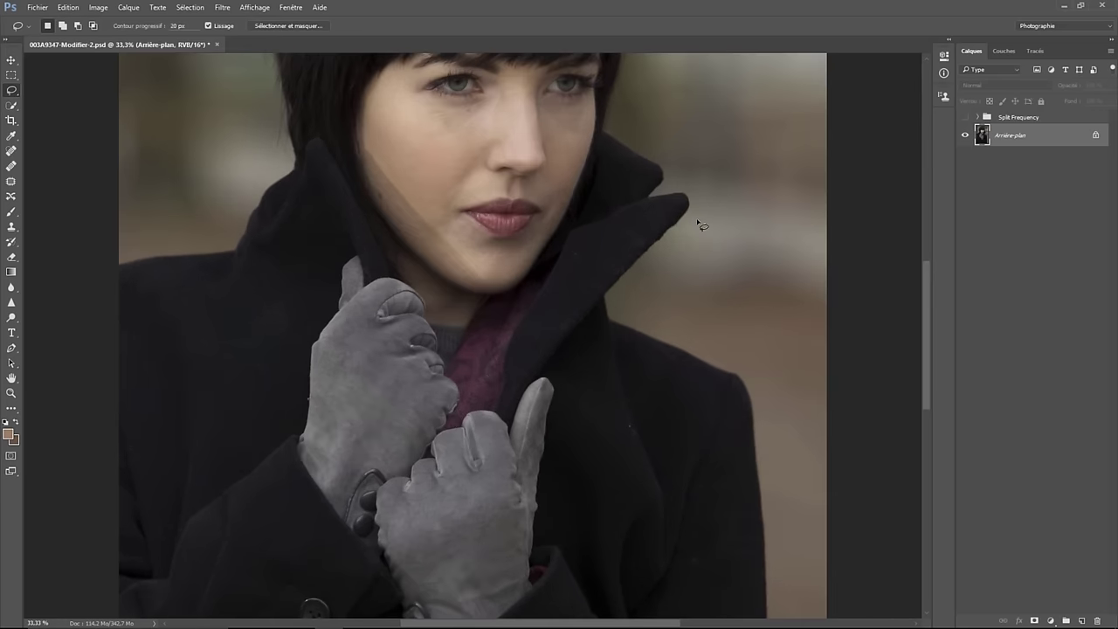
pyautogui.hotkey('ctrl', '+')
pyautogui.moveTo(471, 136); pyautogui.dragTo(486, 324)
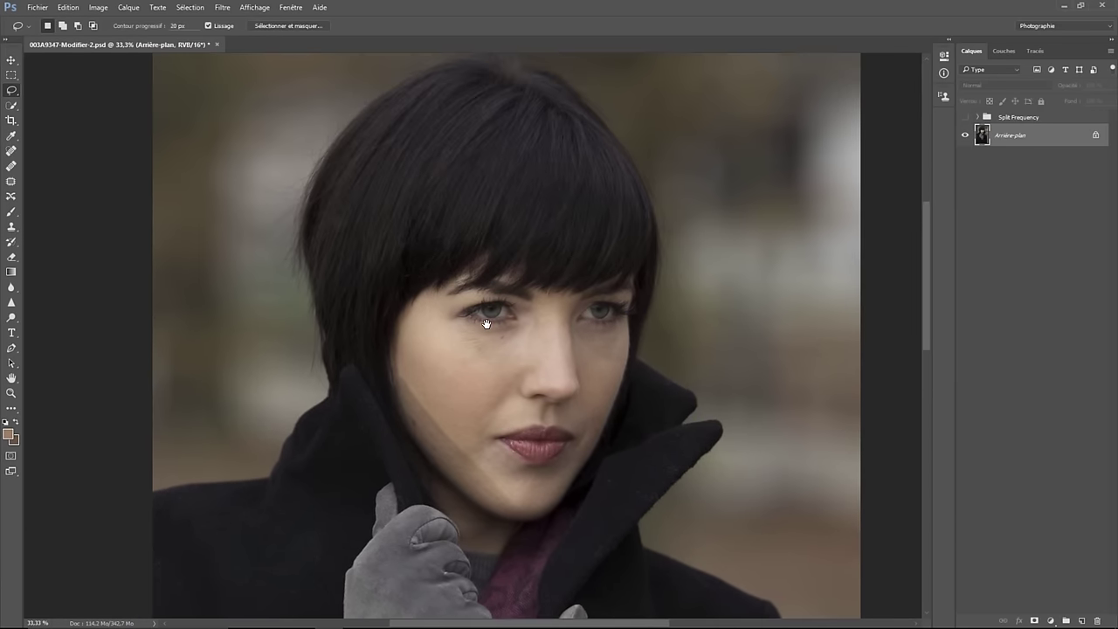
pyautogui.hotkey('ctrl', '+')
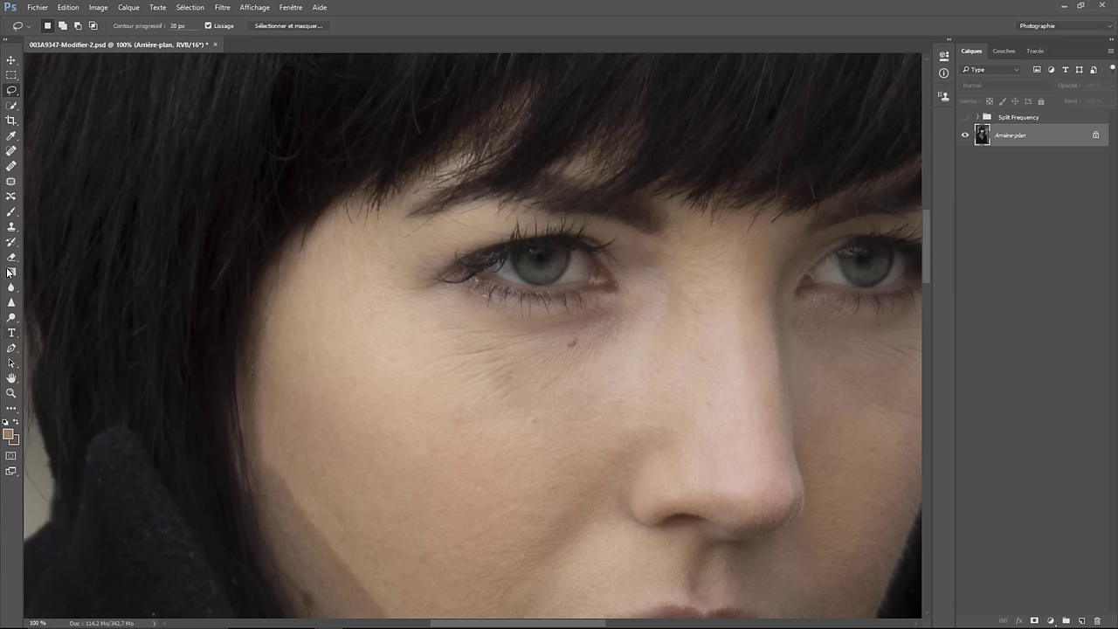
pyautogui.click(291, 8)
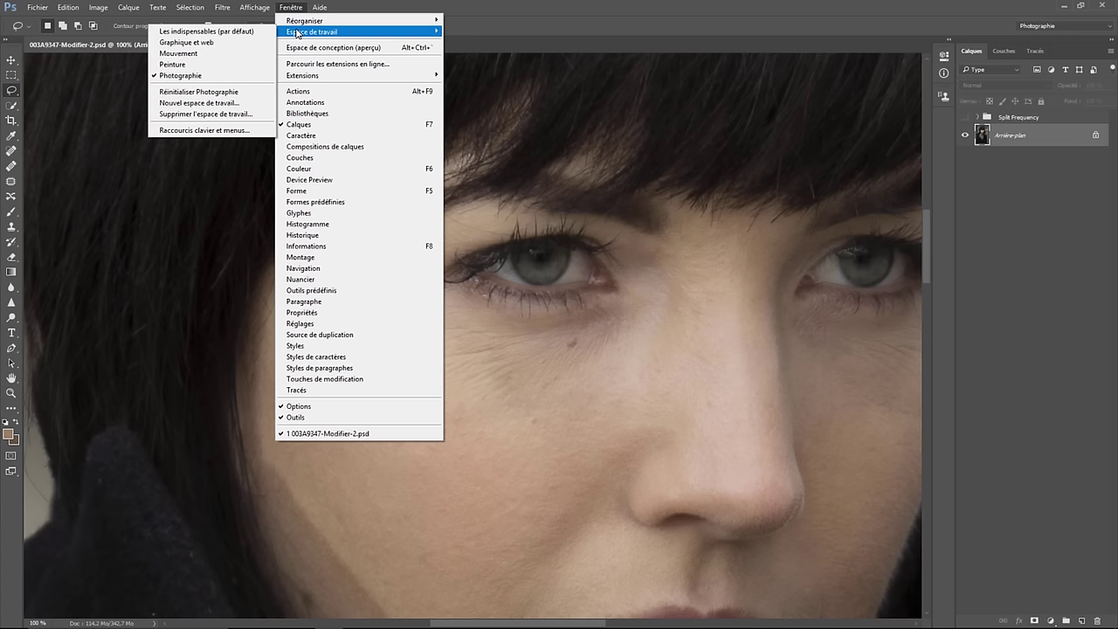
# Patch two under-eye wrinkle areas with nearby clean skin using the Patch tool
pyautogui.moveTo(349, 32)
pyautogui.click(12, 181)
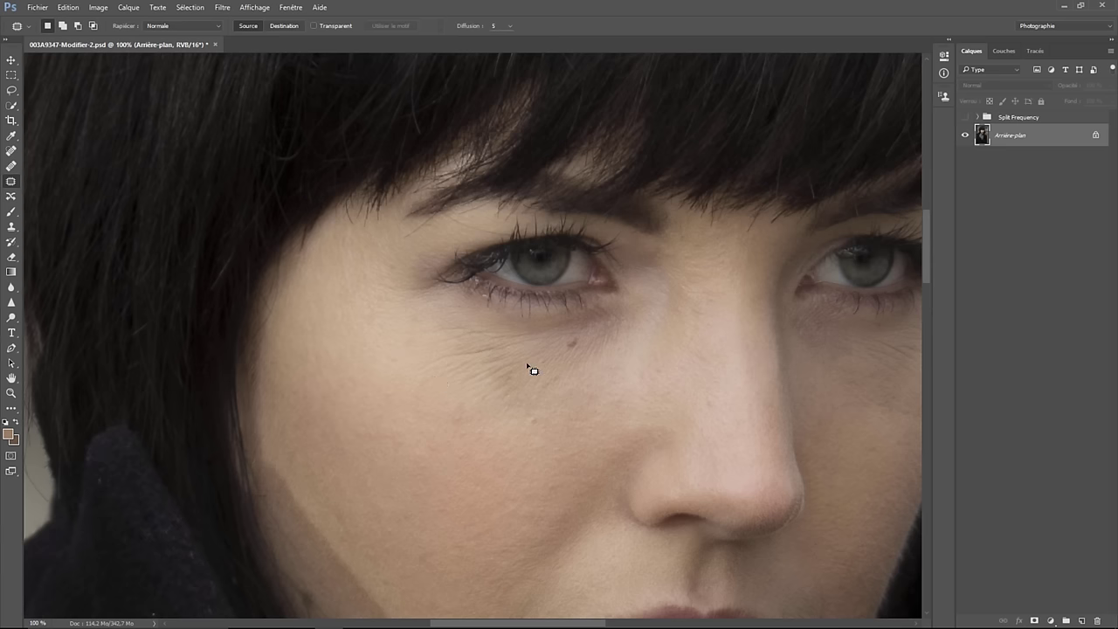
pyautogui.moveTo(439, 340)
pyautogui.mouseDown()
pyautogui.moveTo(511, 332)
pyautogui.moveTo(569, 384)
pyautogui.moveTo(562, 457)
pyautogui.moveTo(483, 449)
pyautogui.moveTo(439, 384)
pyautogui.mouseUp()
pyautogui.moveTo(512, 392)
pyautogui.mouseDown()
pyautogui.moveTo(414, 445)
pyautogui.moveTo(408, 460)
pyautogui.mouseUp()
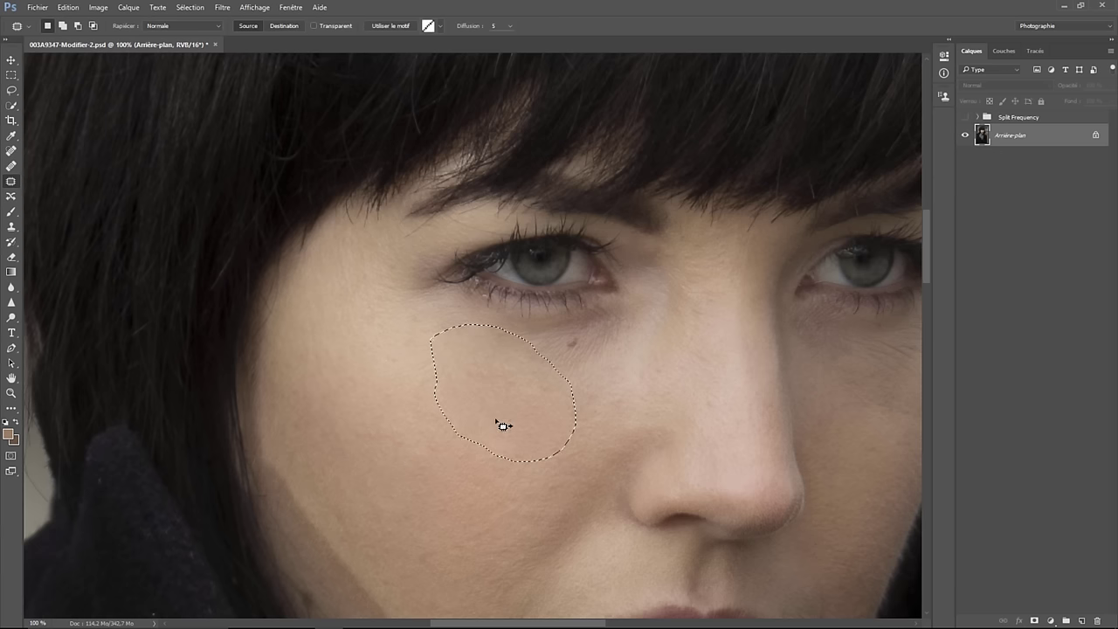
pyautogui.hotkey('ctrl', 'd')
pyautogui.moveTo(489, 325)
pyautogui.mouseDown()
pyautogui.moveTo(600, 341)
pyautogui.moveTo(537, 407)
pyautogui.moveTo(509, 354)
pyautogui.moveTo(466, 399)
pyautogui.mouseUp()
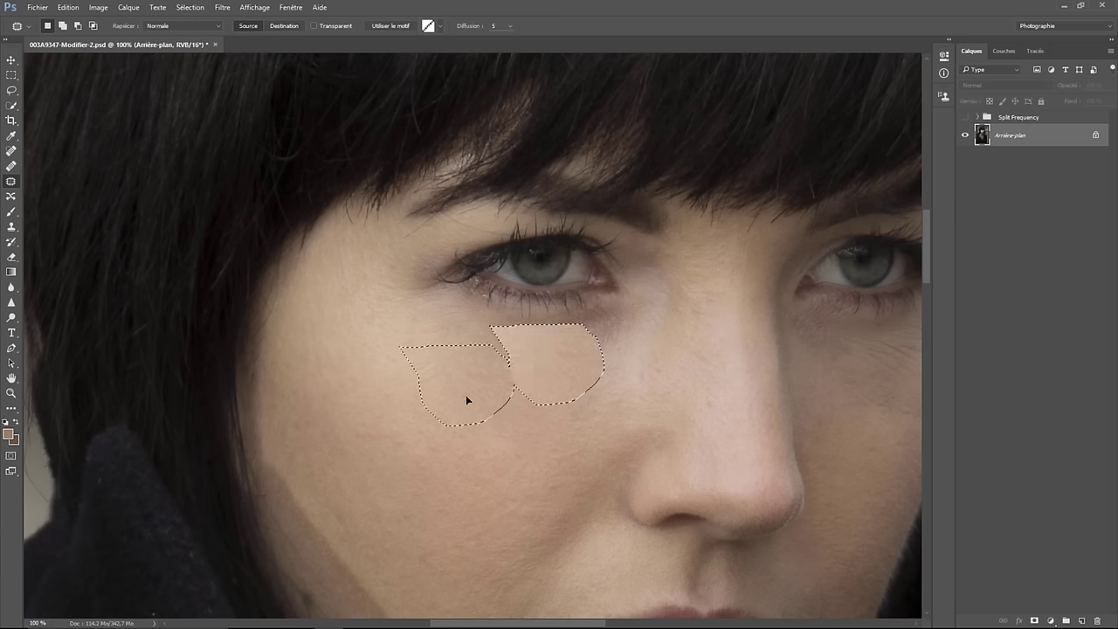
pyautogui.moveTo(629, 300)
pyautogui.mouseDown()
pyautogui.moveTo(642, 333)
pyautogui.moveTo(636, 313)
pyautogui.mouseUp()
pyautogui.moveTo(582, 326); pyautogui.dragTo(519, 389)
pyautogui.hotkey('ctrl', 'd')
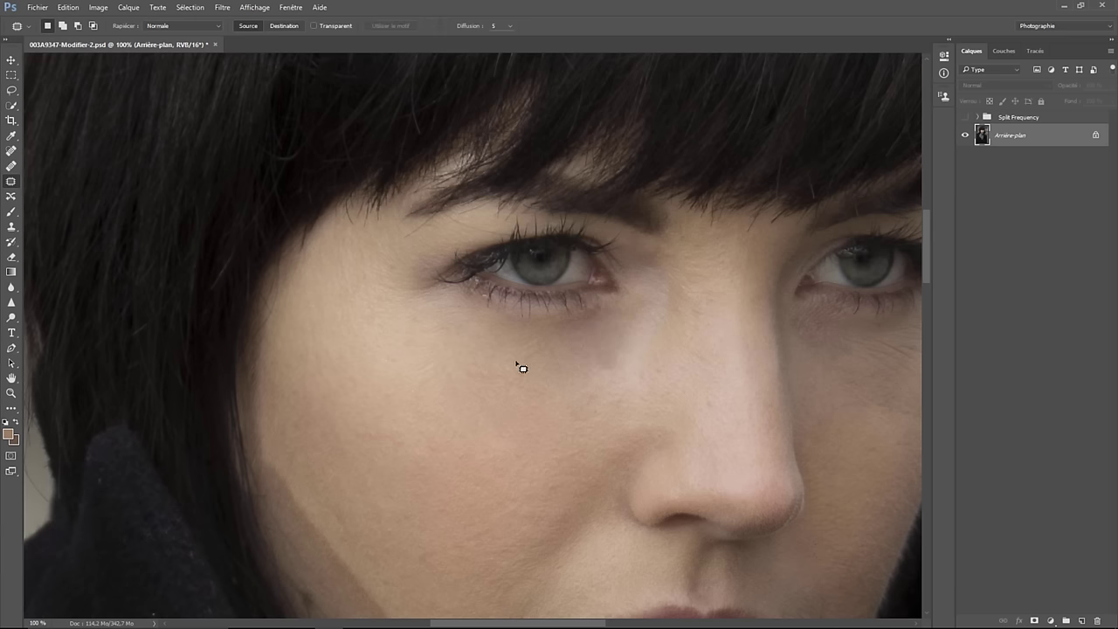
# Revert the patches with repeated Edition > Aller vers l'arrière, restoring the original wrinkles
pyautogui.click(68, 7)
pyautogui.click(82, 42)
pyautogui.click(68, 7)
pyautogui.click(77, 39)
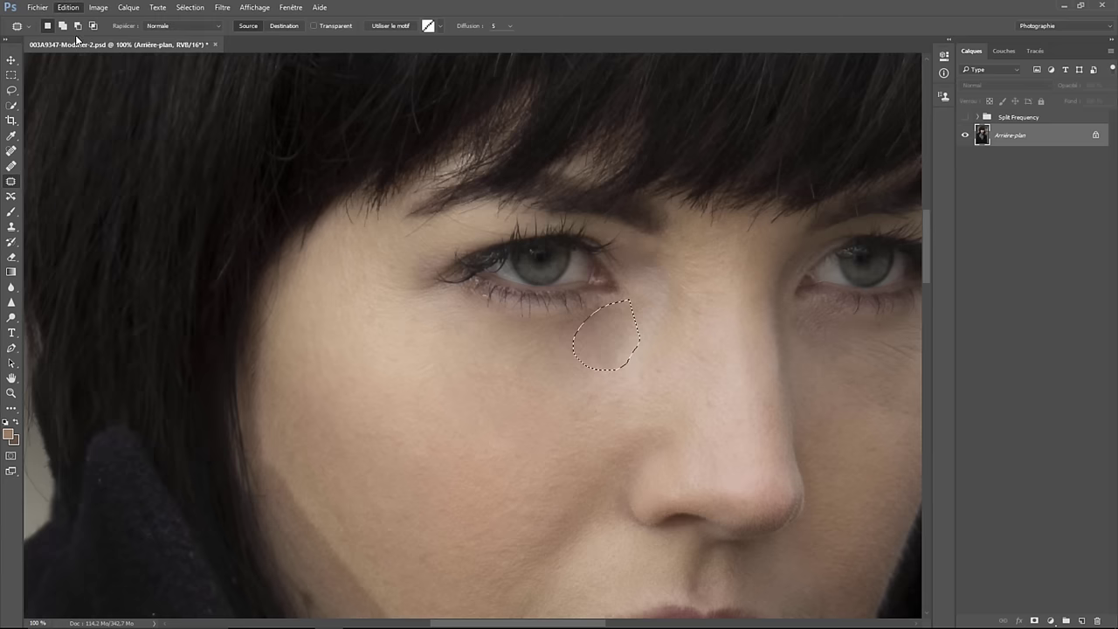
pyautogui.click(68, 7)
pyautogui.click(87, 30)
pyautogui.click(70, 7)
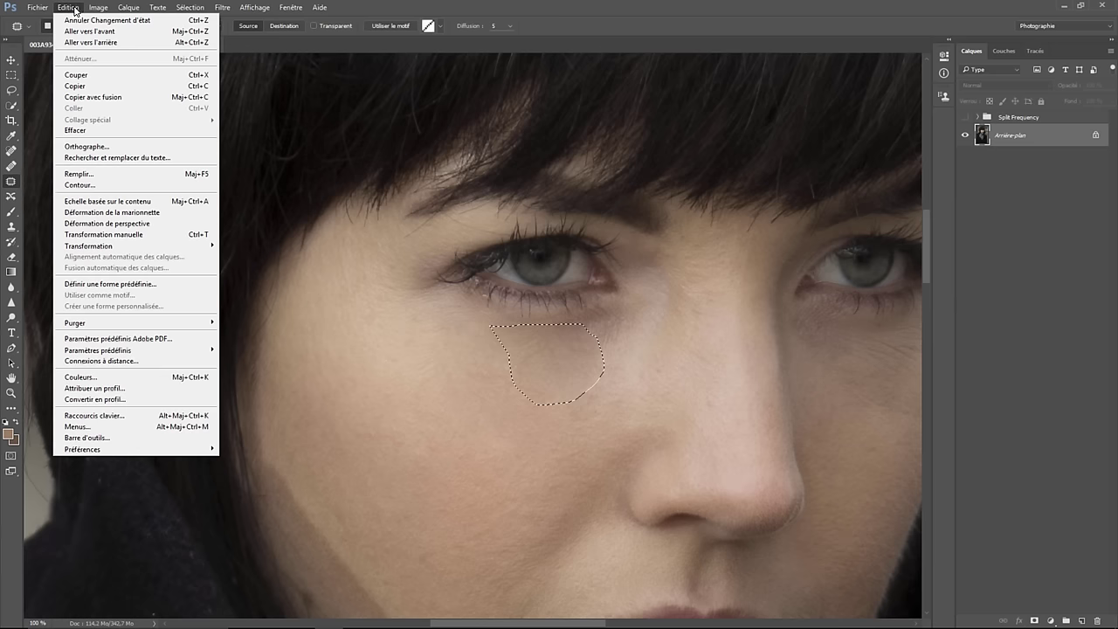
pyautogui.click(83, 42)
pyautogui.click(68, 7)
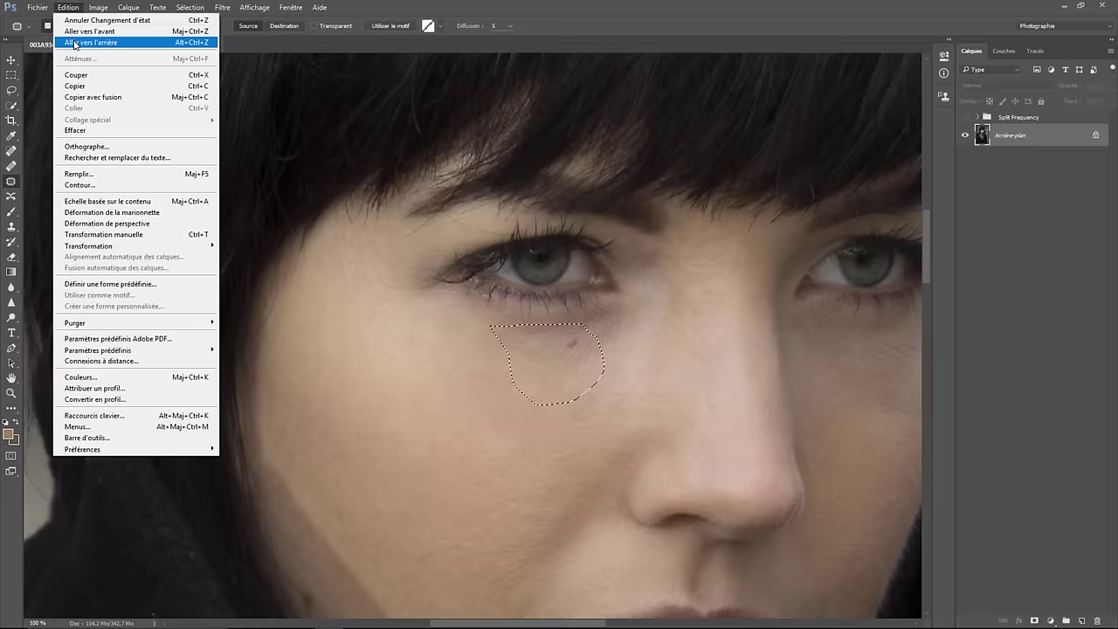
pyautogui.click(75, 42)
pyautogui.click(68, 7)
pyautogui.click(77, 42)
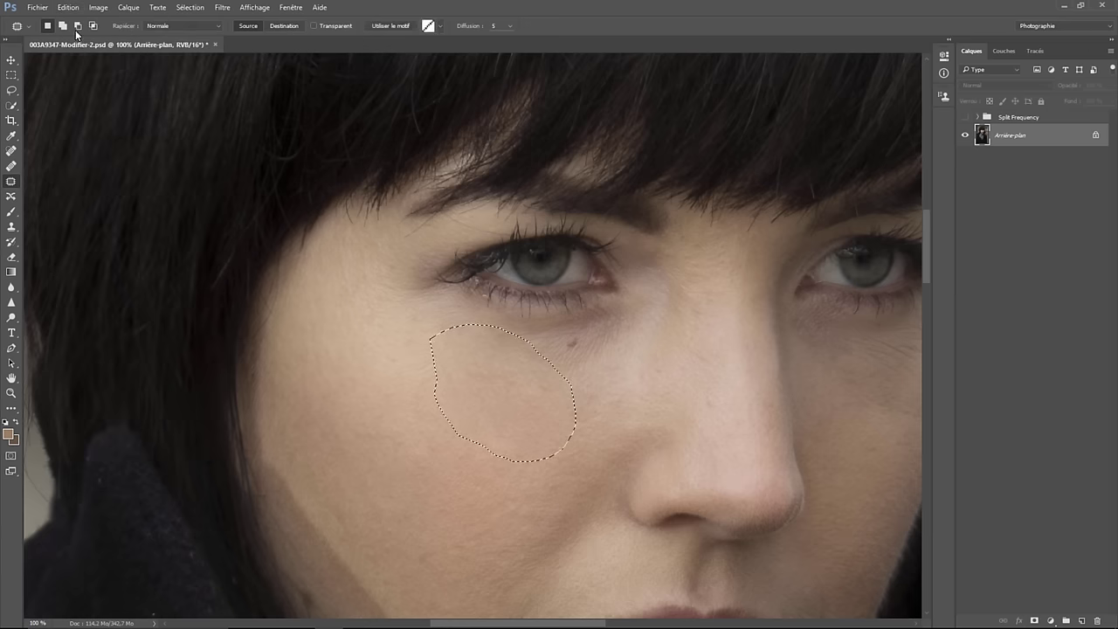
pyautogui.click(68, 7)
pyautogui.click(76, 41)
# Deselect, then clone smooth skin over the under-eye wrinkles with the Clone Stamp
pyautogui.click(12, 227)
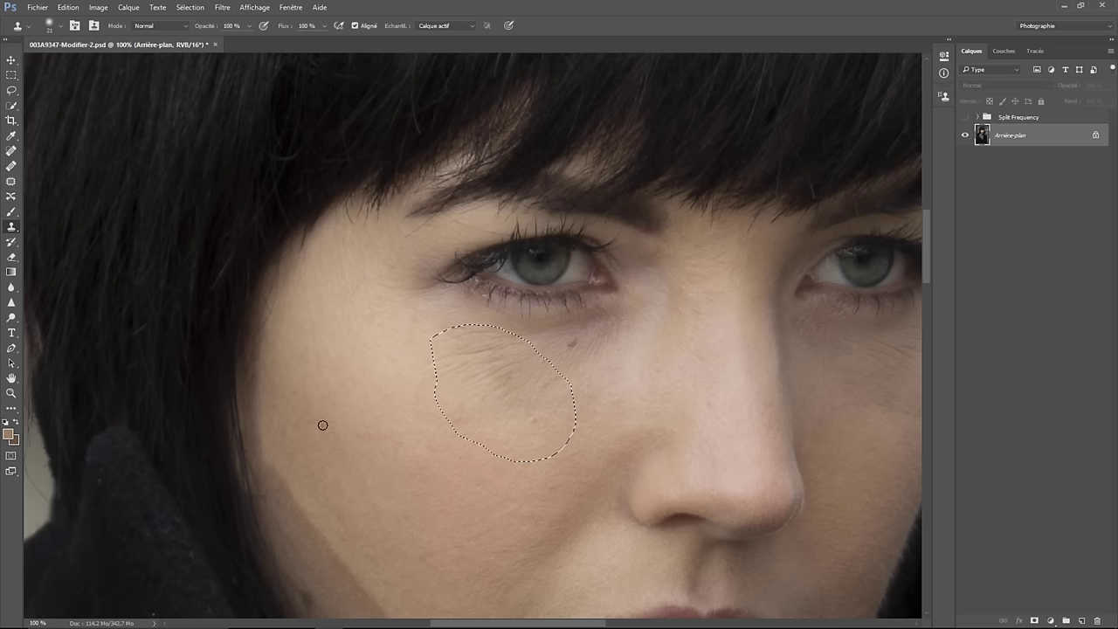
pyautogui.hotkey('ctrl', 'd')
pyautogui.keyDown('alt'); pyautogui.click(437, 359); pyautogui.keyUp('alt')
pyautogui.moveTo(488, 377)
pyautogui.mouseDown()
pyautogui.moveTo(515, 365)
pyautogui.moveTo(481, 374)
pyautogui.moveTo(510, 359)
pyautogui.moveTo(493, 365)
pyautogui.mouseUp()
# Undo the cloning via Edition > Aller vers l'arrière so the original skin remains
pyautogui.click(69, 7)
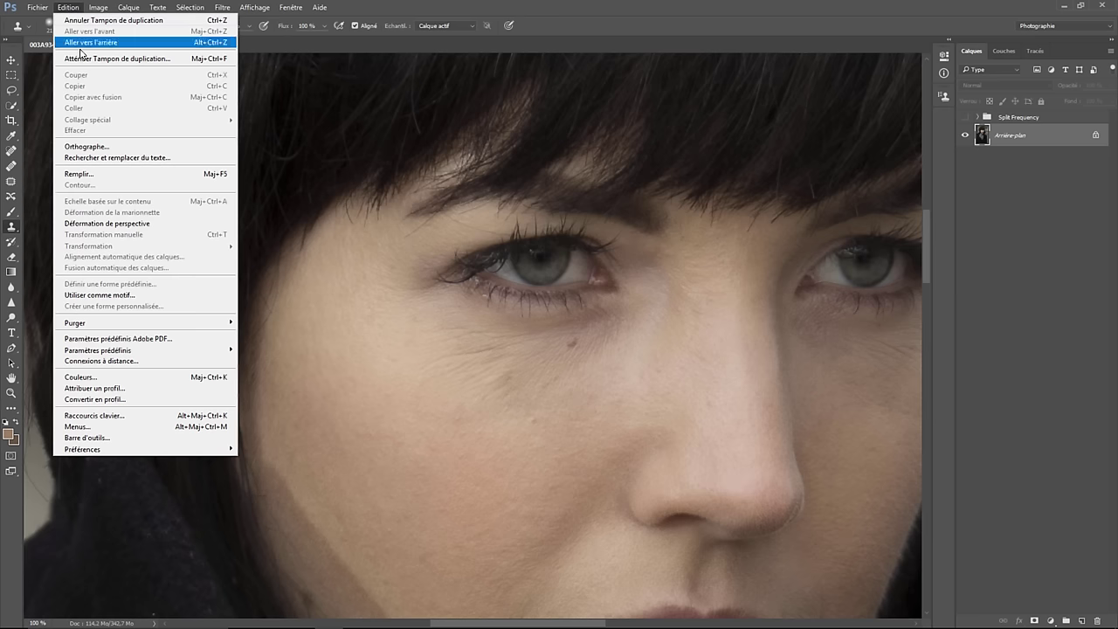
pyautogui.click(72, 10)
pyautogui.click(69, 8)
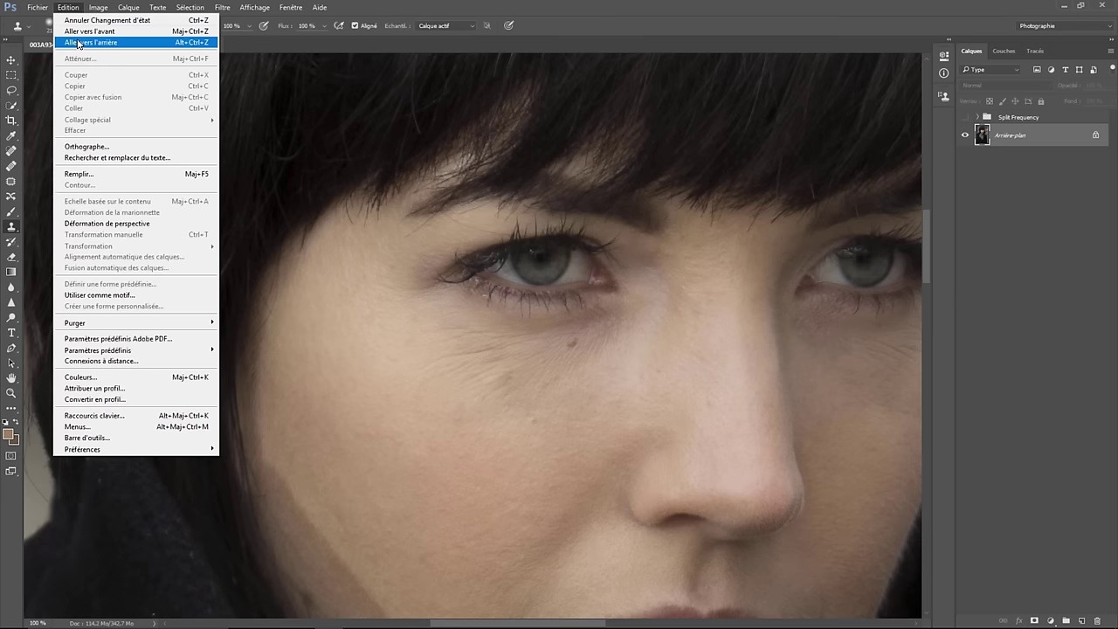
pyautogui.click(88, 40)
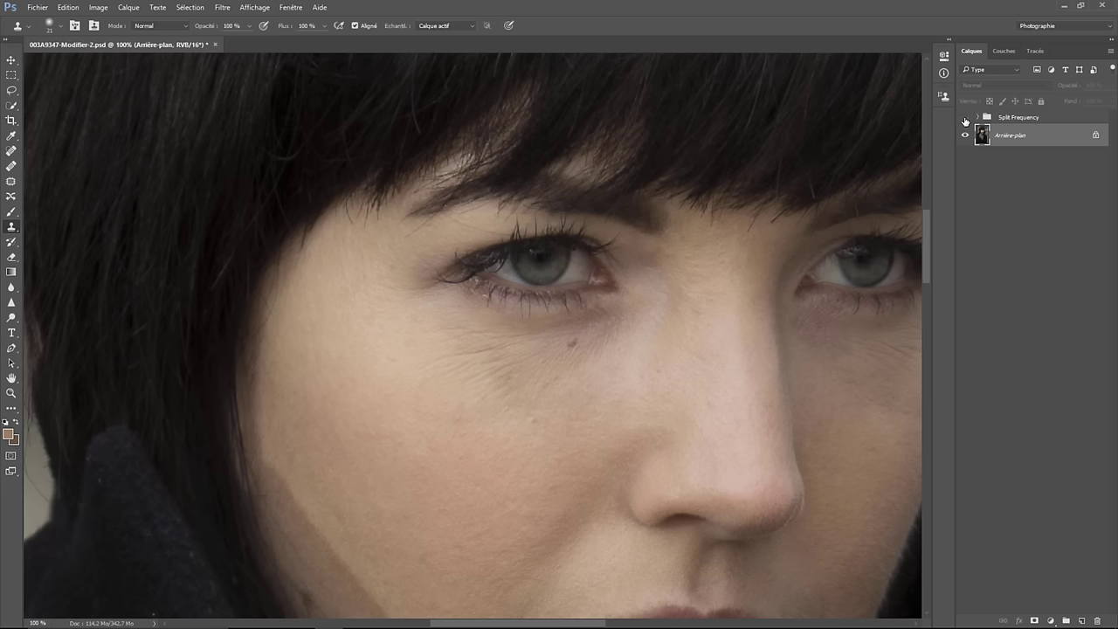
# Expand Split Frequency, hide Arrière-plan, compare Détail and Couleur, and select Couleur
pyautogui.click(977, 117)
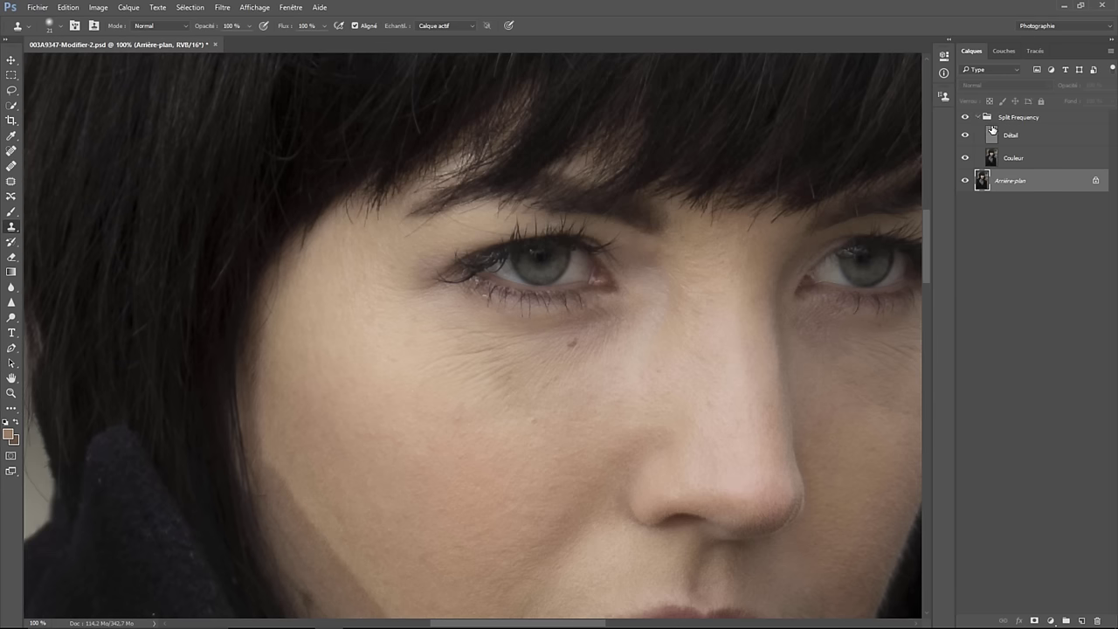
pyautogui.click(965, 179)
pyautogui.click(965, 117)
pyautogui.click(965, 118)
pyautogui.click(967, 136)
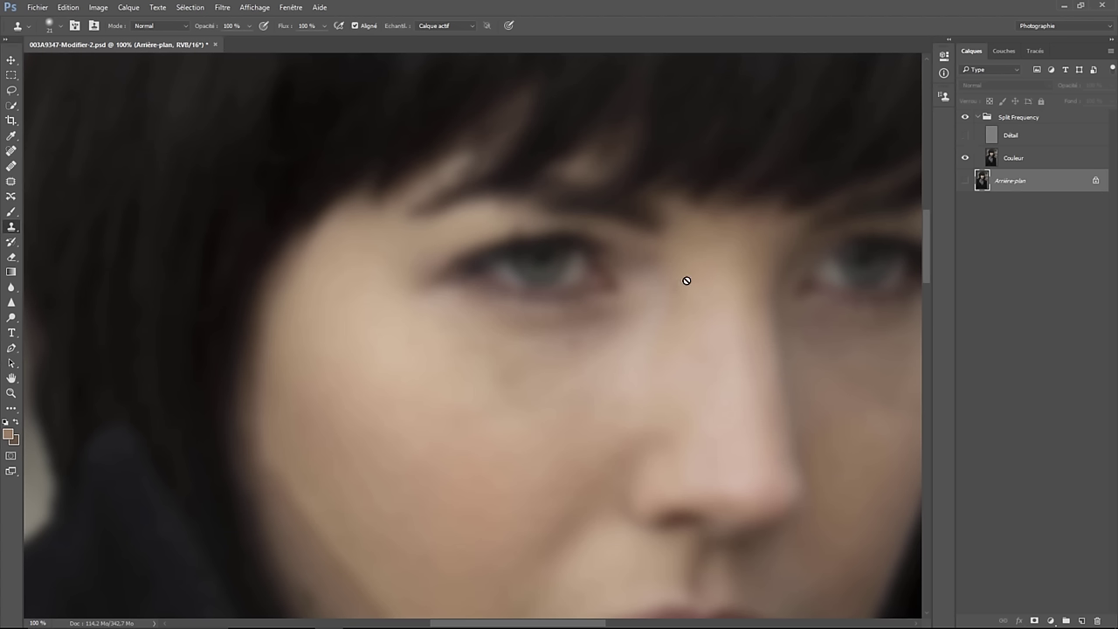
pyautogui.click(966, 136)
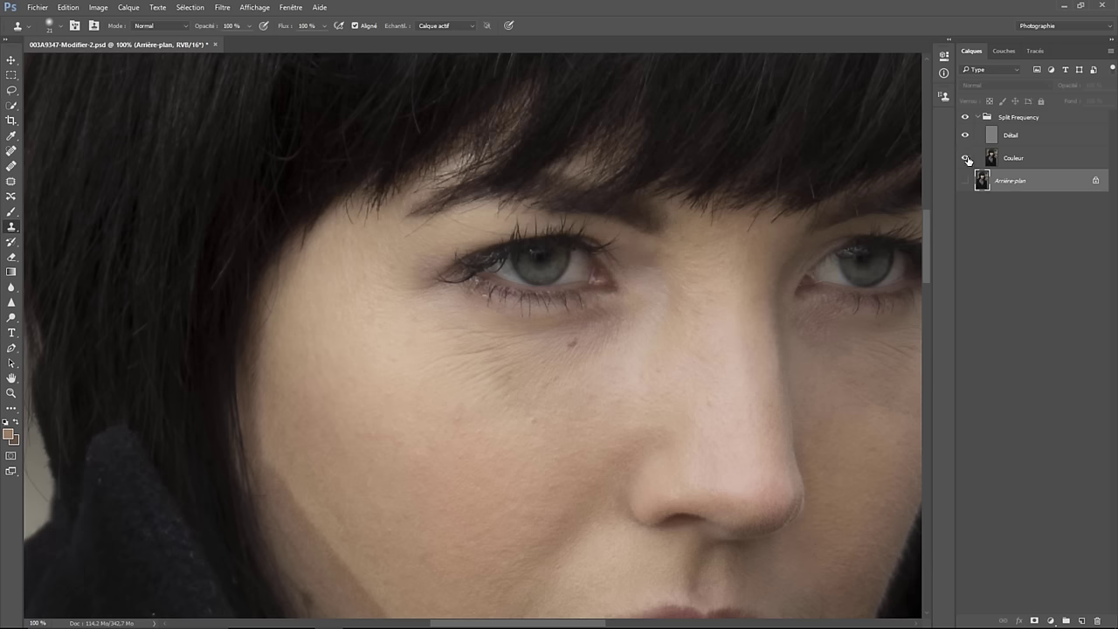
pyautogui.click(966, 158)
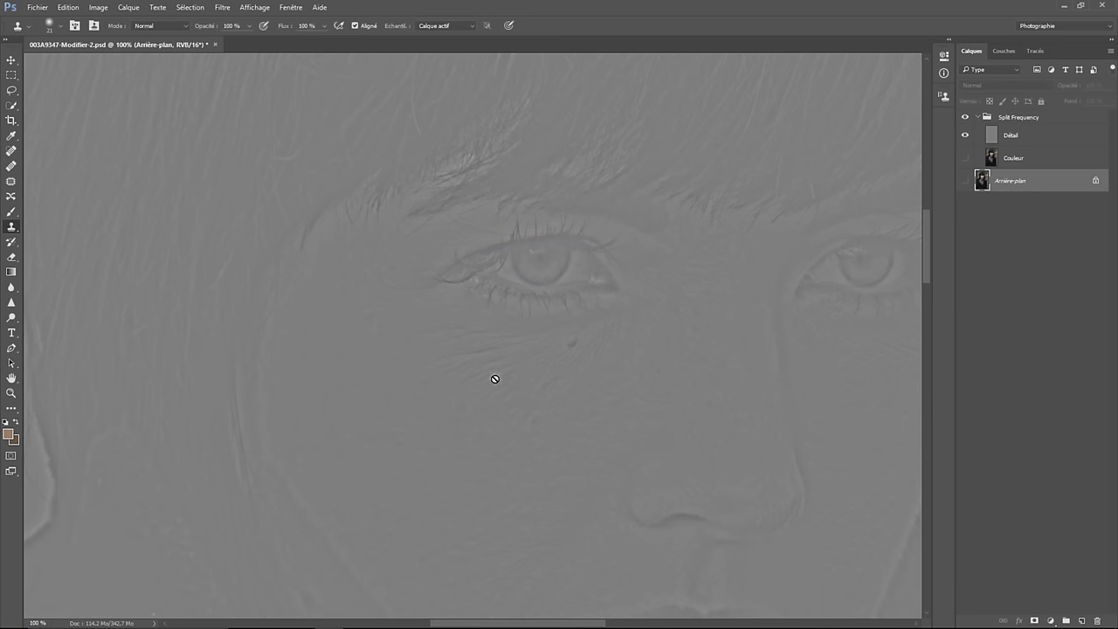
pyautogui.click(965, 158)
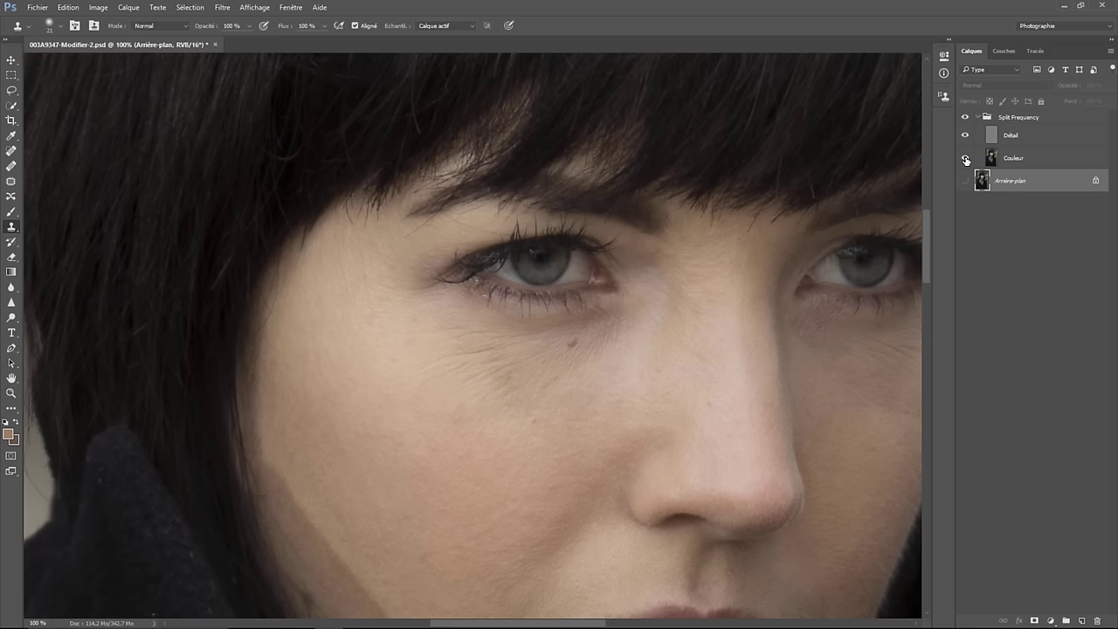
pyautogui.click(1020, 138)
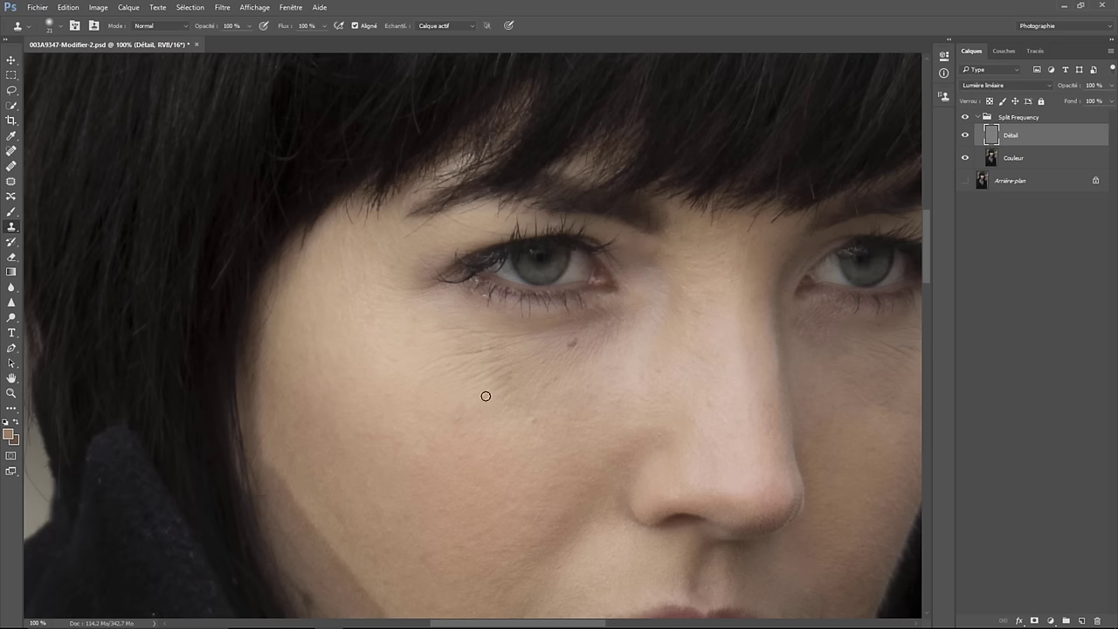
pyautogui.click(1013, 159)
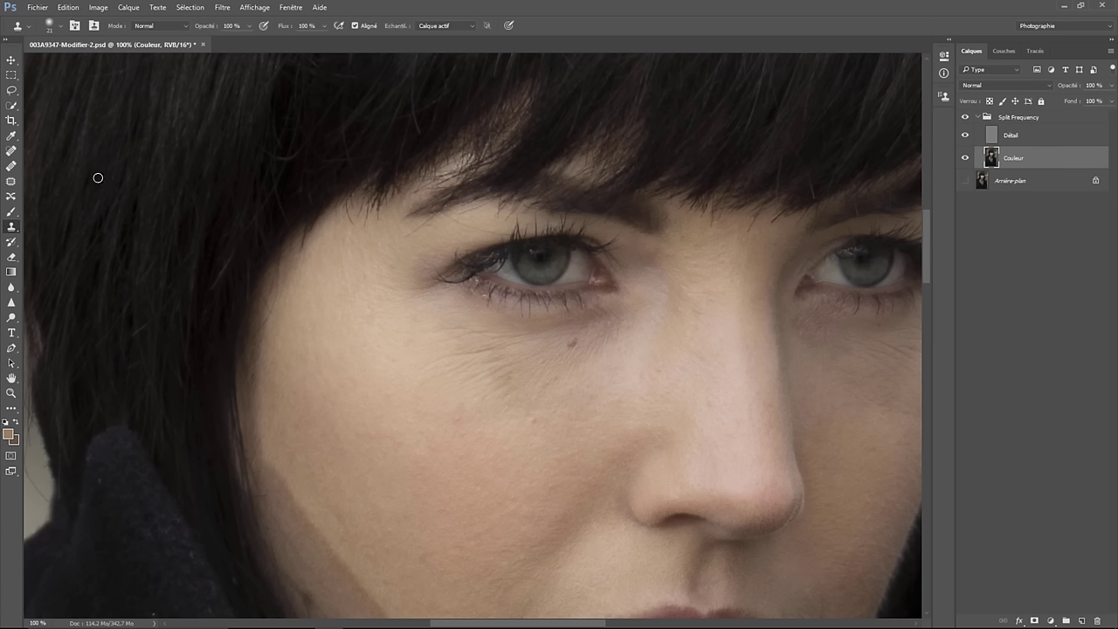
# Sample the under-eye skin colour with the Eyedropper and switch to the Brush
pyautogui.click(11, 135)
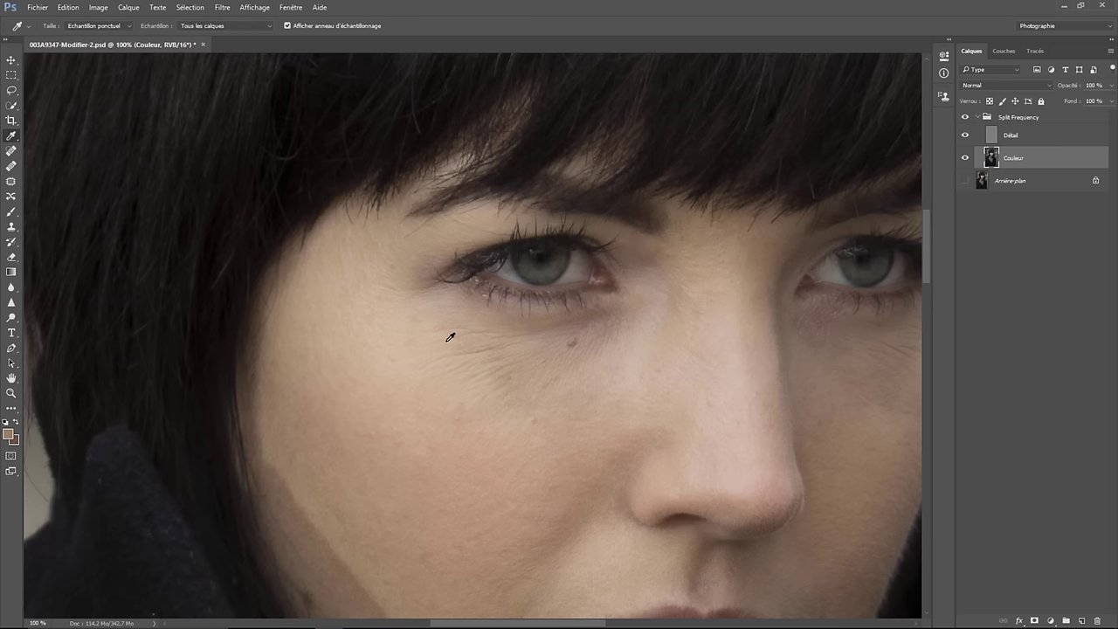
pyautogui.click(477, 369)
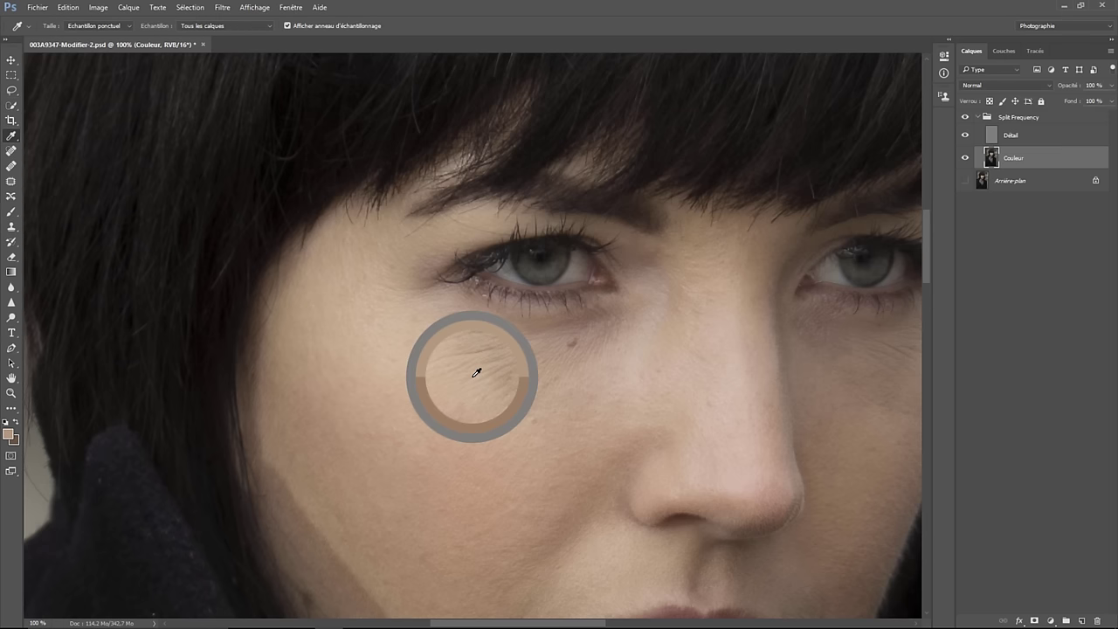
pyautogui.click(12, 211)
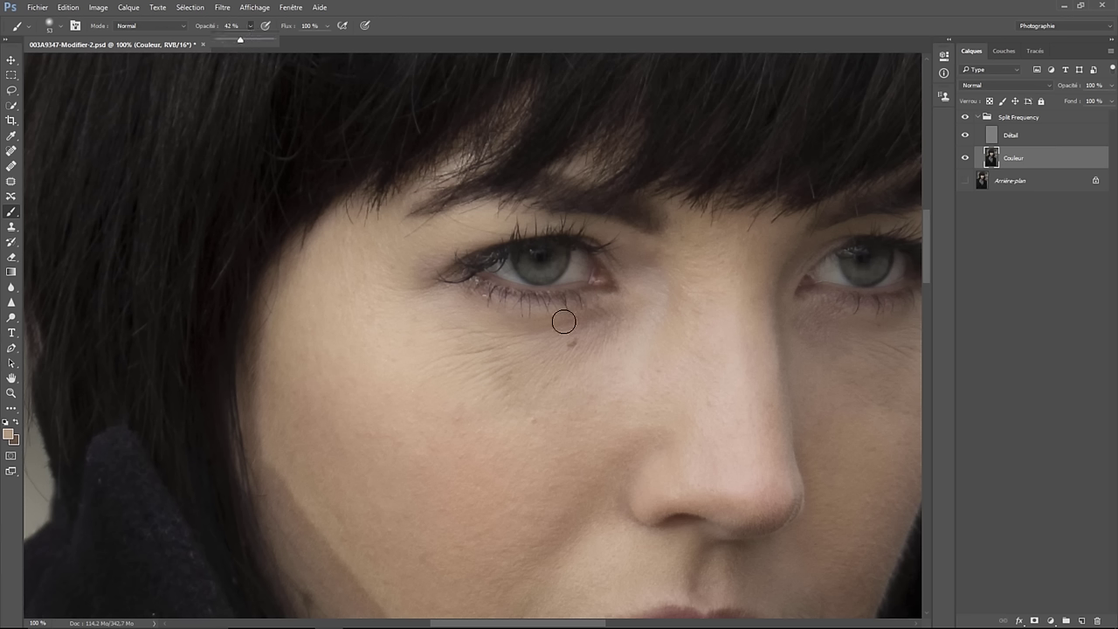
pyautogui.click(509, 351)
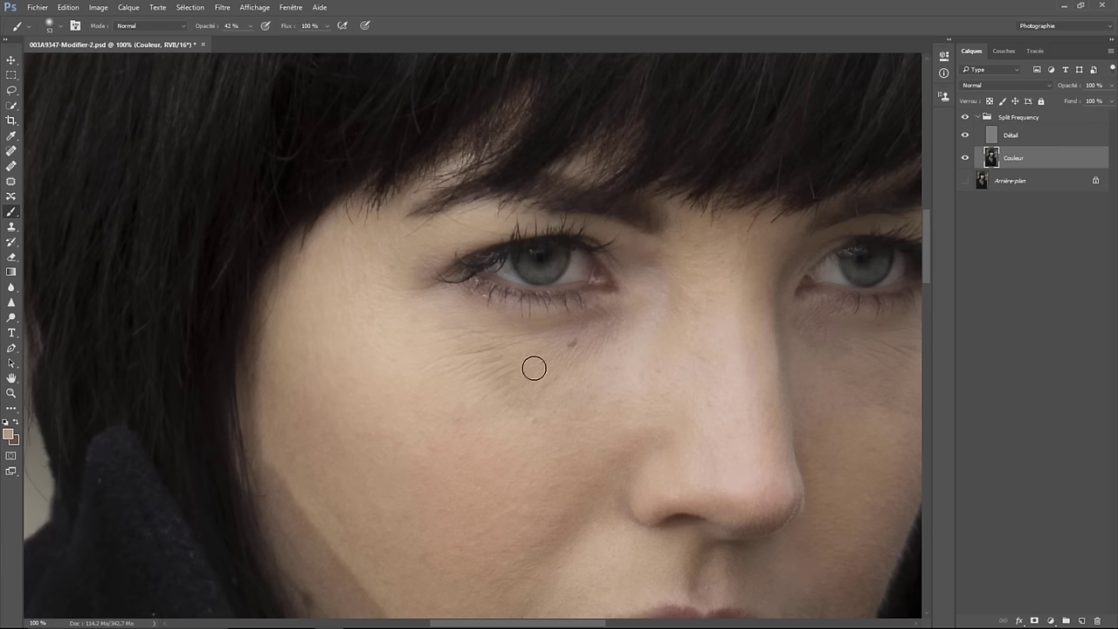
pyautogui.click(12, 136)
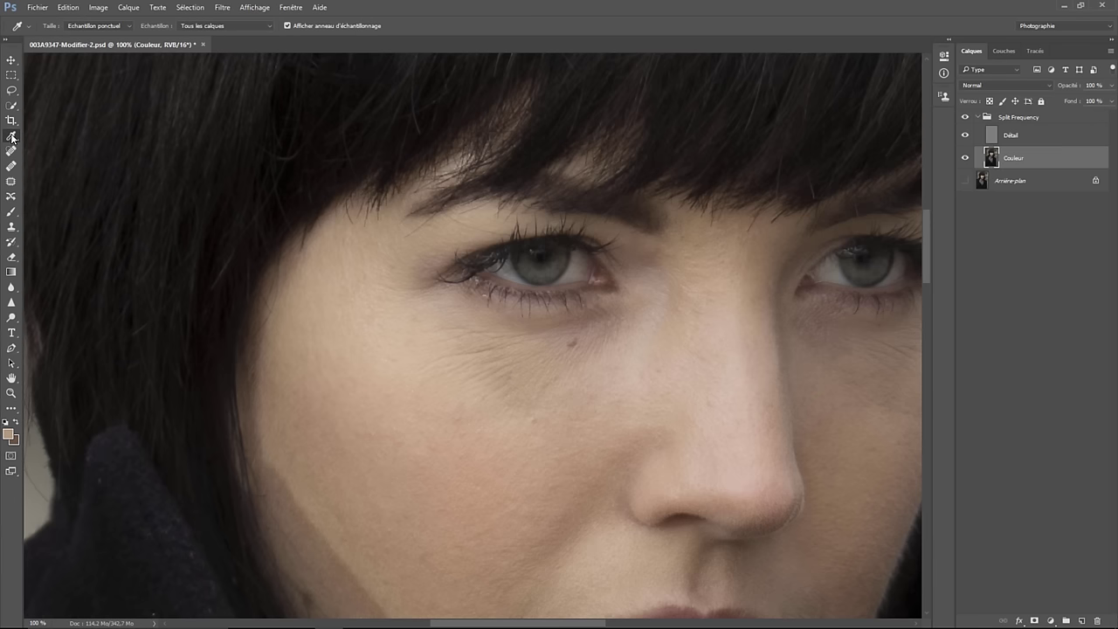
pyautogui.click(483, 384)
pyautogui.click(12, 211)
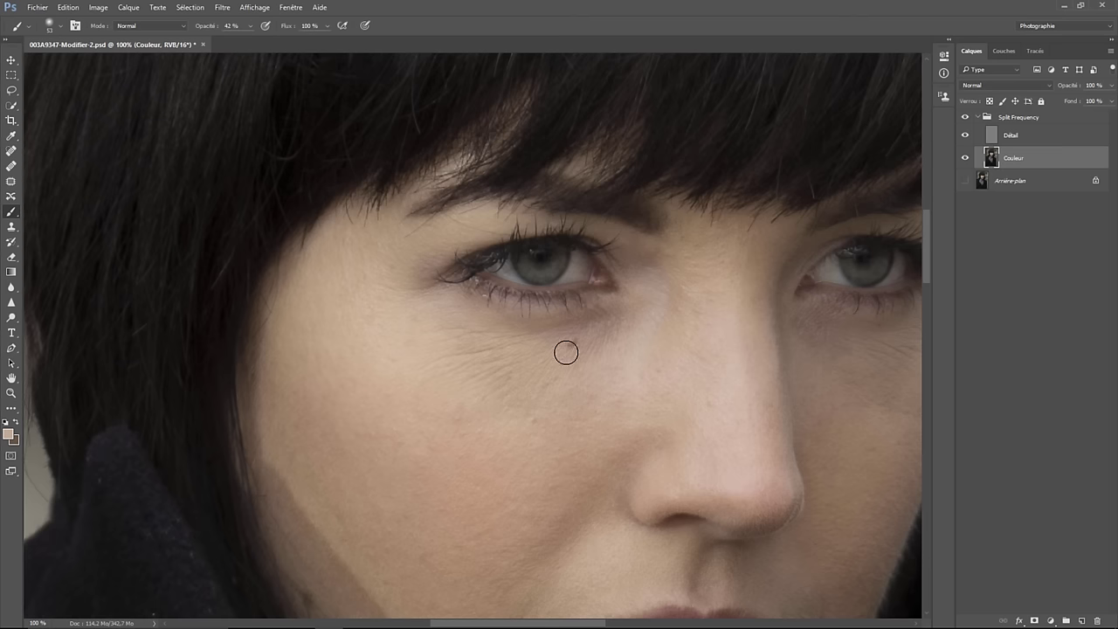
# Paint soft skin colour under the eye on Couleur at 23% brush opacity
pyautogui.click(251, 25)
pyautogui.moveTo(245, 38); pyautogui.dragTo(238, 40)
pyautogui.click(608, 318)
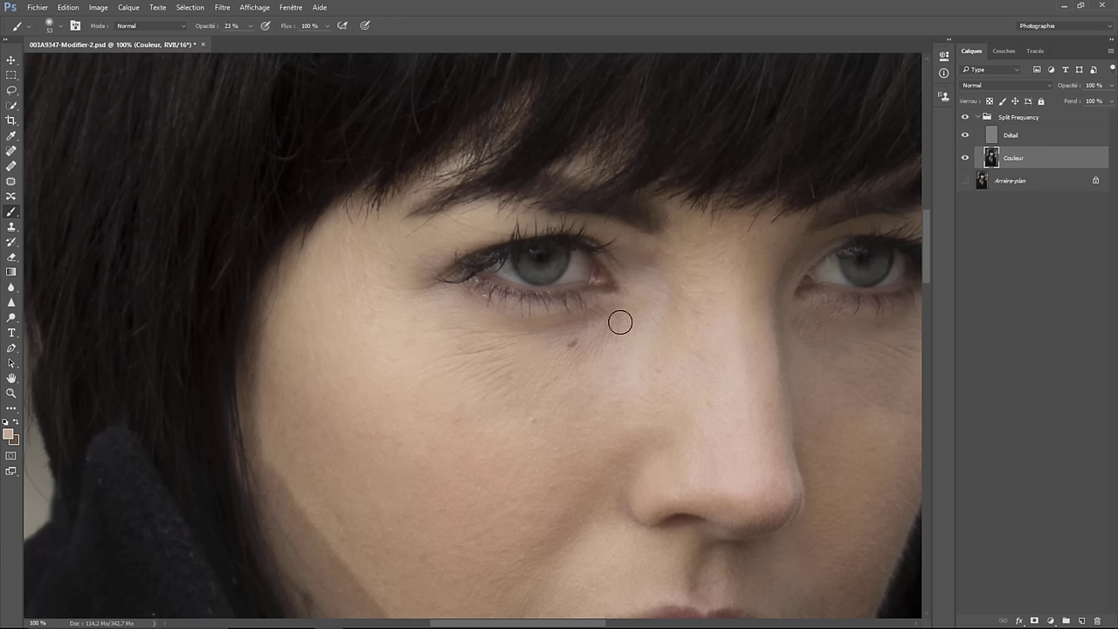
pyautogui.moveTo(619, 320)
pyautogui.mouseDown()
pyautogui.moveTo(573, 340)
pyautogui.moveTo(551, 322)
pyautogui.moveTo(521, 322)
pyautogui.mouseUp()
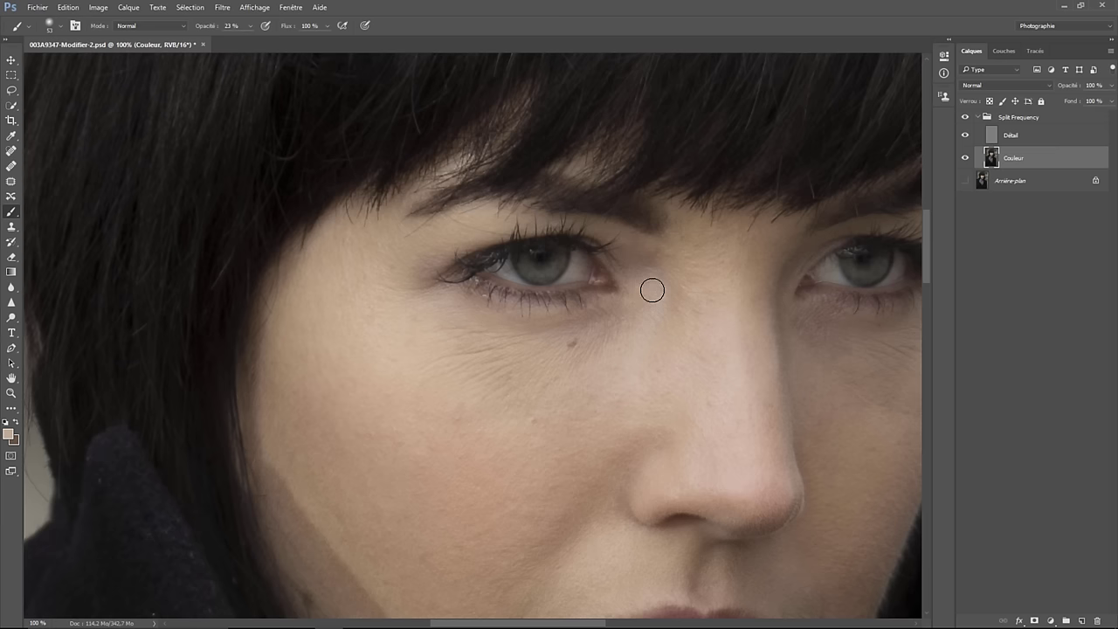
pyautogui.click(14, 91)
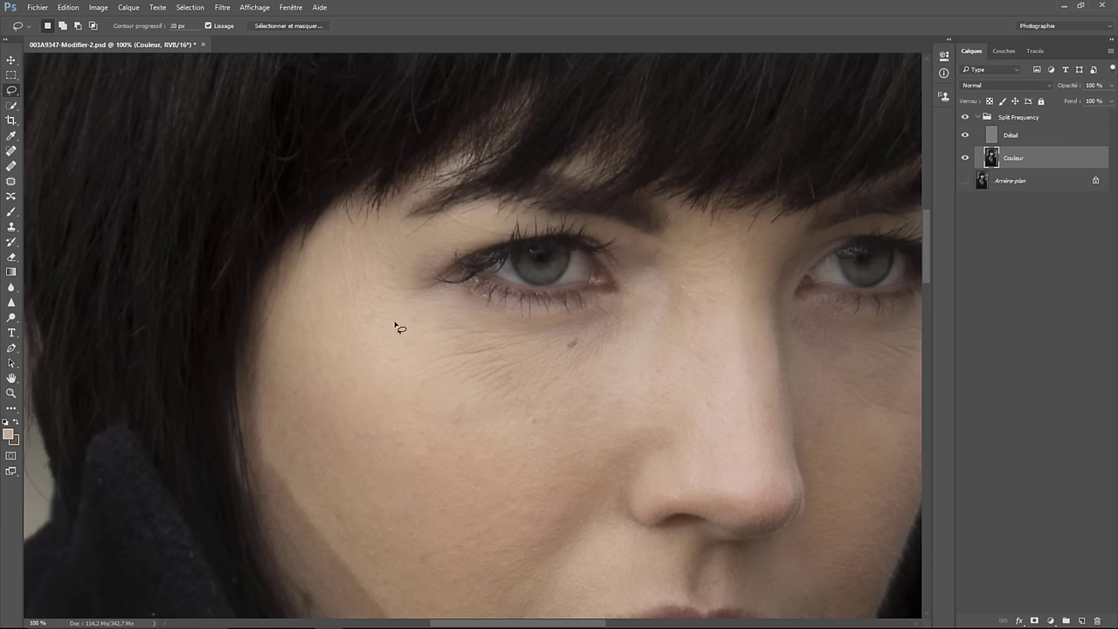
# Lasso the under-eye skin with a 20 px feather and check it in Quick Mask
pyautogui.moveTo(372, 324)
pyautogui.mouseDown()
pyautogui.moveTo(638, 284)
pyautogui.moveTo(689, 253)
pyautogui.moveTo(684, 369)
pyautogui.moveTo(582, 445)
pyautogui.moveTo(420, 423)
pyautogui.moveTo(377, 349)
pyautogui.mouseUp()
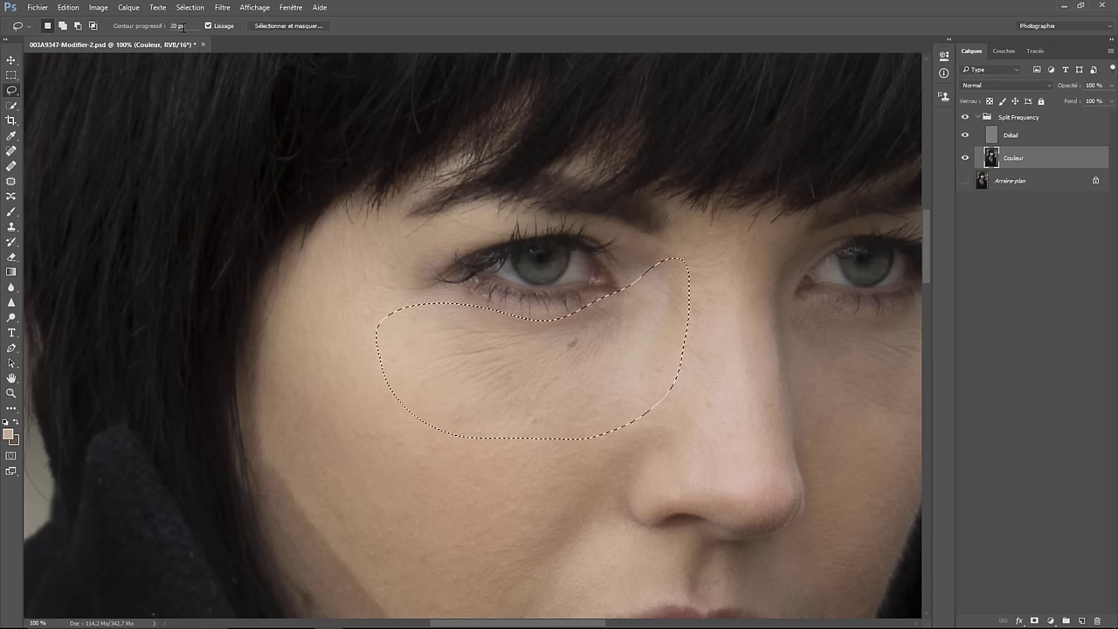
pyautogui.press('q')
pyautogui.press('q')
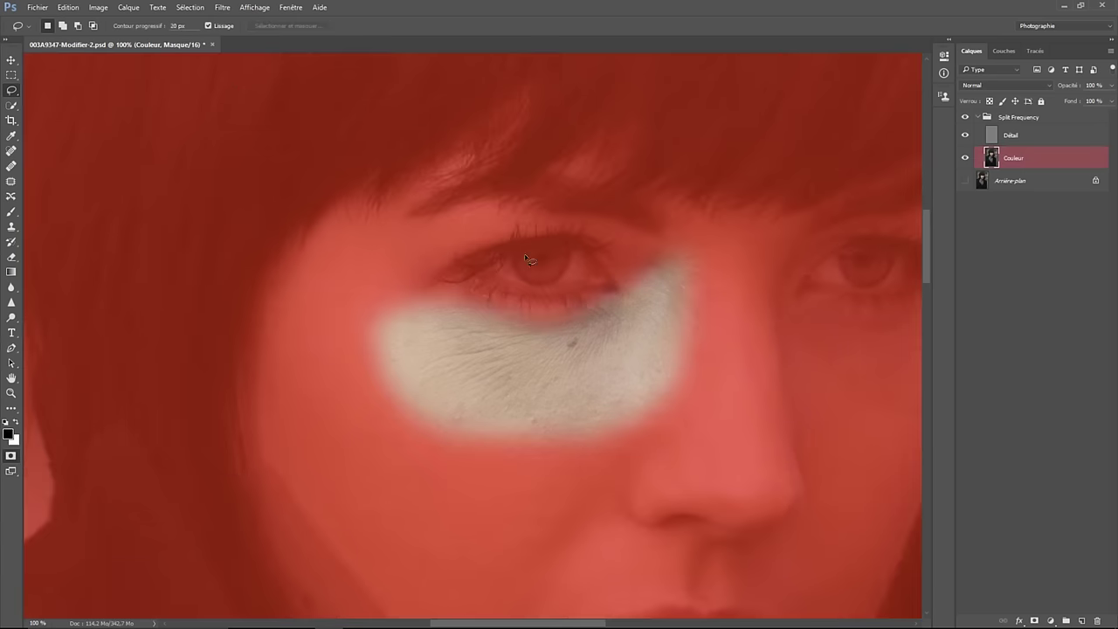
pyautogui.press('q')
pyautogui.press('q')
pyautogui.press('q')
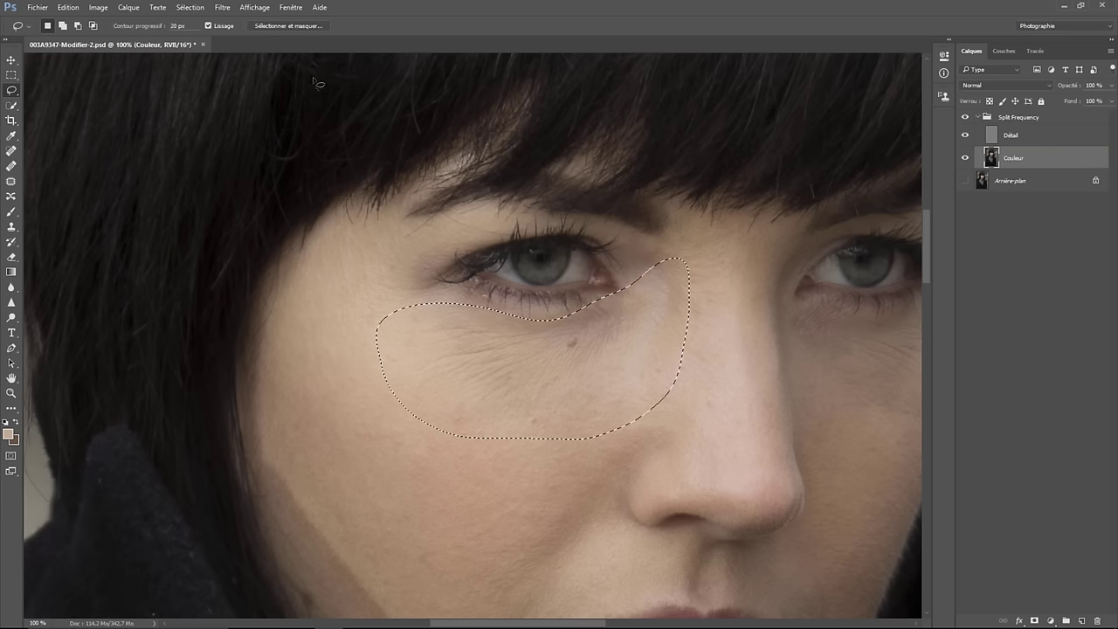
pyautogui.click(222, 7)
pyautogui.moveTo(256, 180)
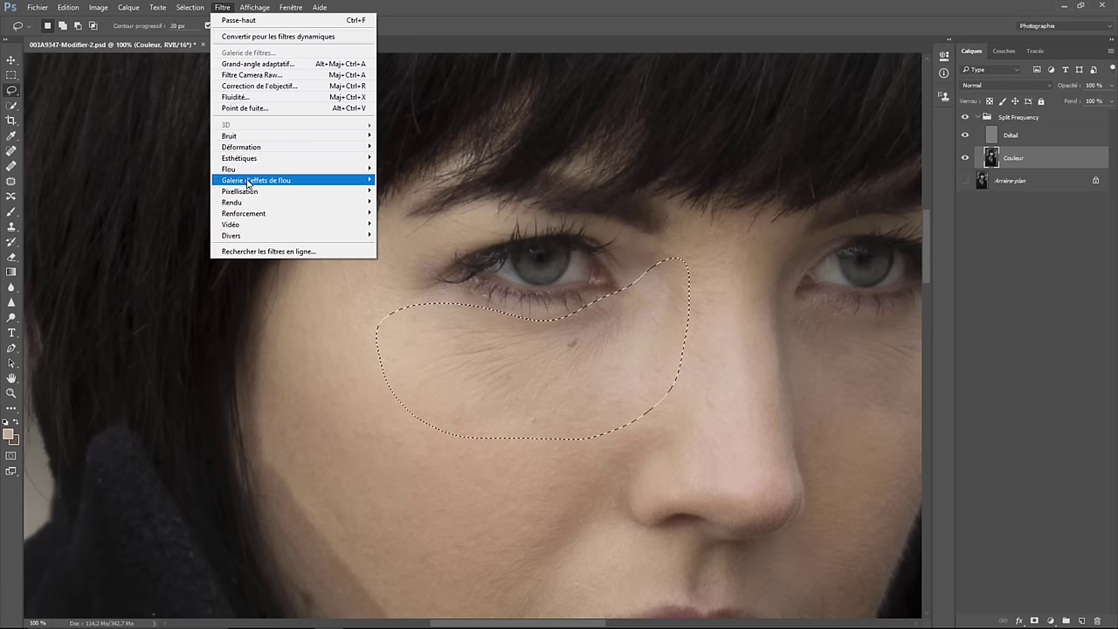
# Apply a 22.2 px Gaussian blur to the under-eye selection, then deselect
pyautogui.moveTo(229, 168)
pyautogui.click(195, 227)
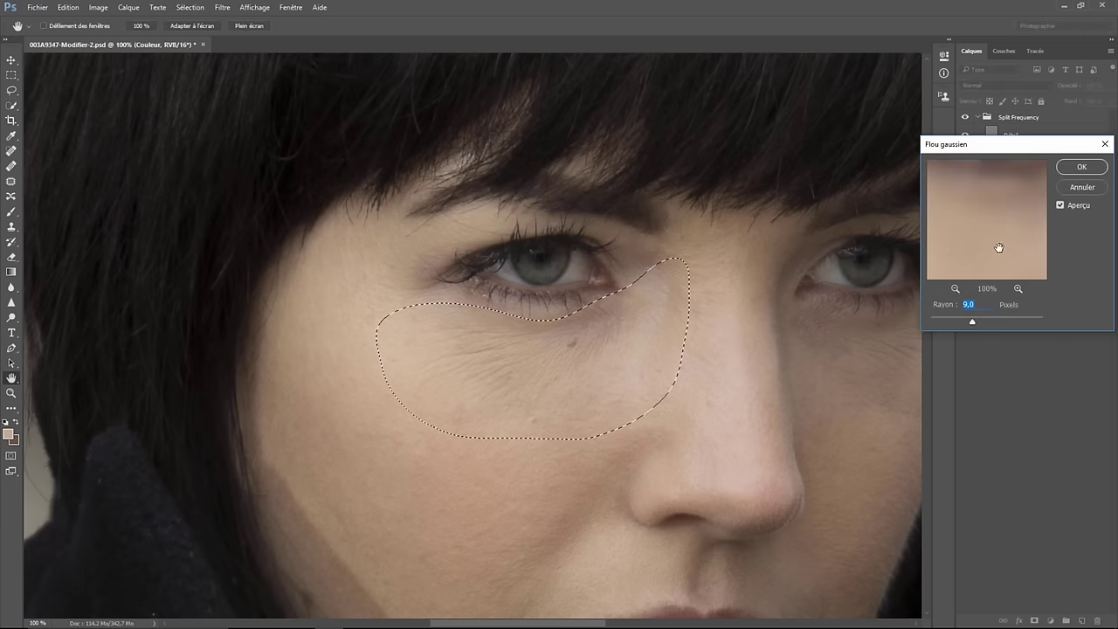
pyautogui.moveTo(971, 322)
pyautogui.mouseDown()
pyautogui.moveTo(925, 325)
pyautogui.moveTo(981, 325)
pyautogui.mouseUp()
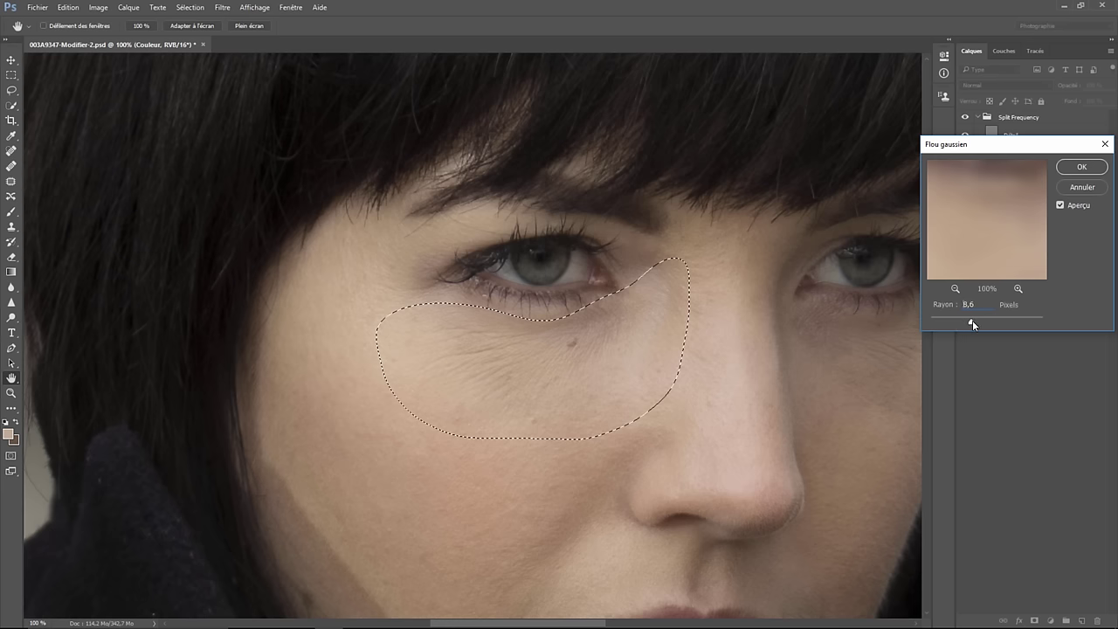
pyautogui.moveTo(975, 325); pyautogui.dragTo(983, 325)
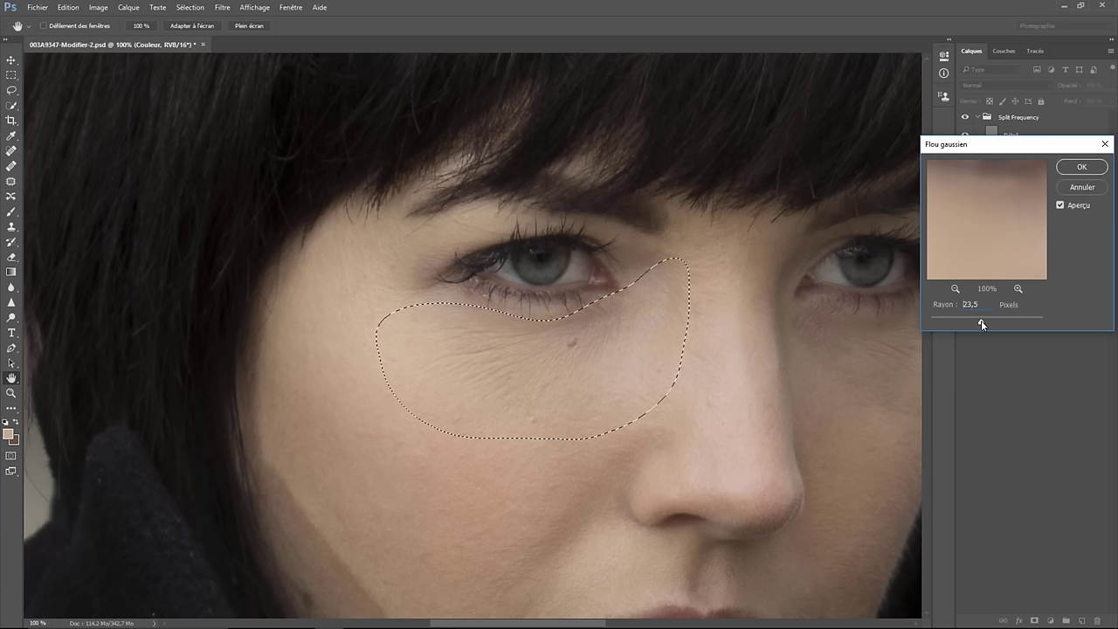
pyautogui.click(1082, 167)
pyautogui.hotkey('ctrl', 'd')
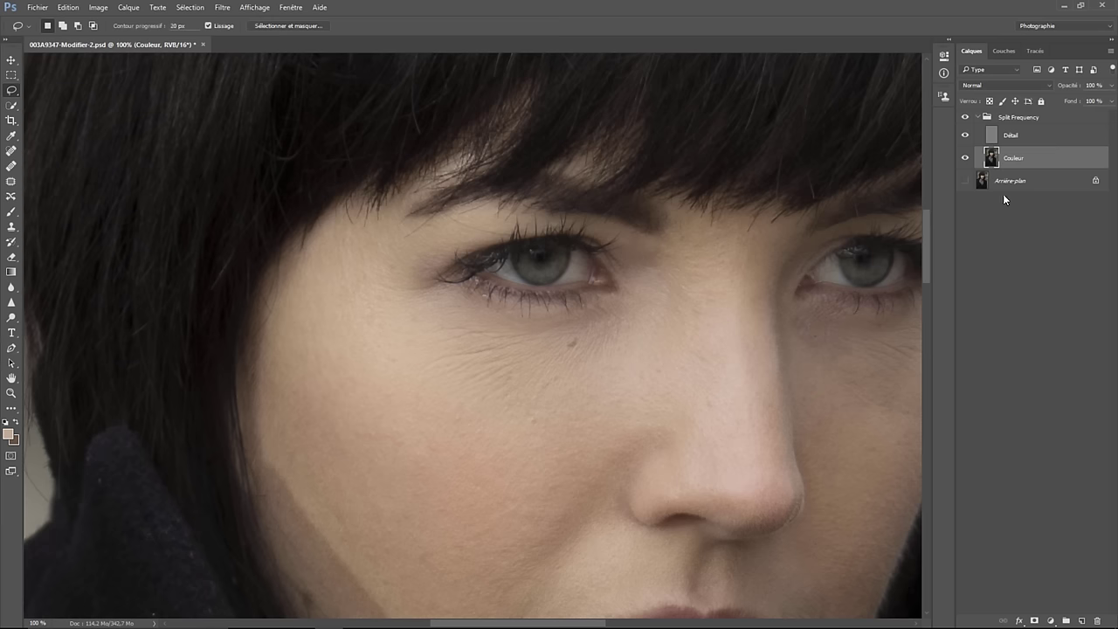
# Show Arrière-plan, toggle Split Frequency for before/after comparison, then select Détail
pyautogui.click(966, 180)
pyautogui.click(966, 118)
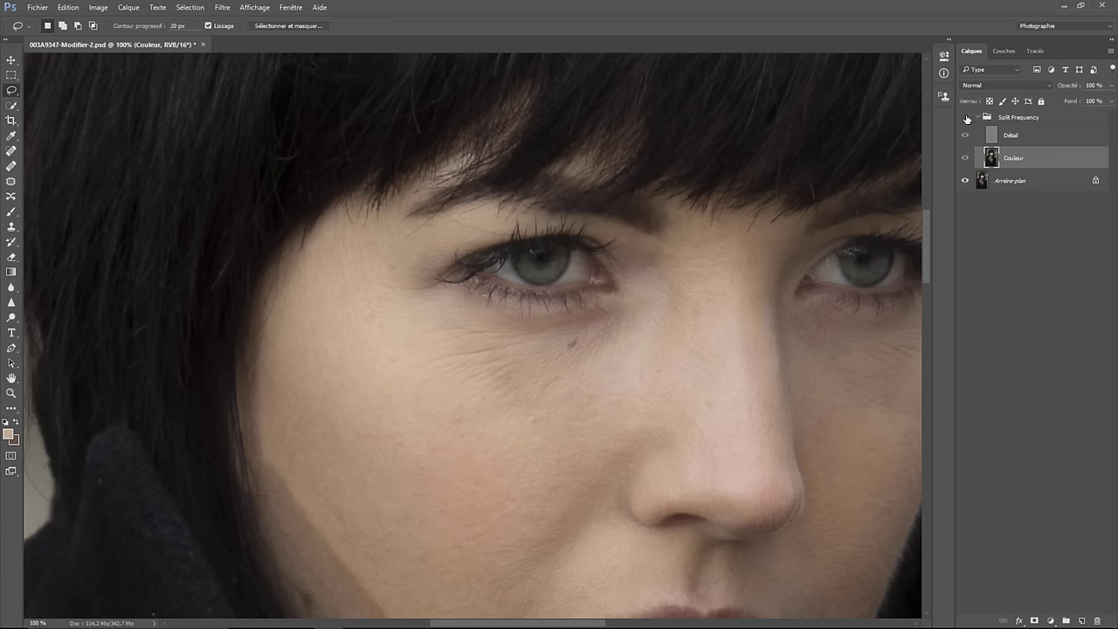
pyautogui.click(966, 118)
pyautogui.click(966, 118)
pyautogui.click(966, 118)
pyautogui.click(966, 118)
pyautogui.click(966, 118)
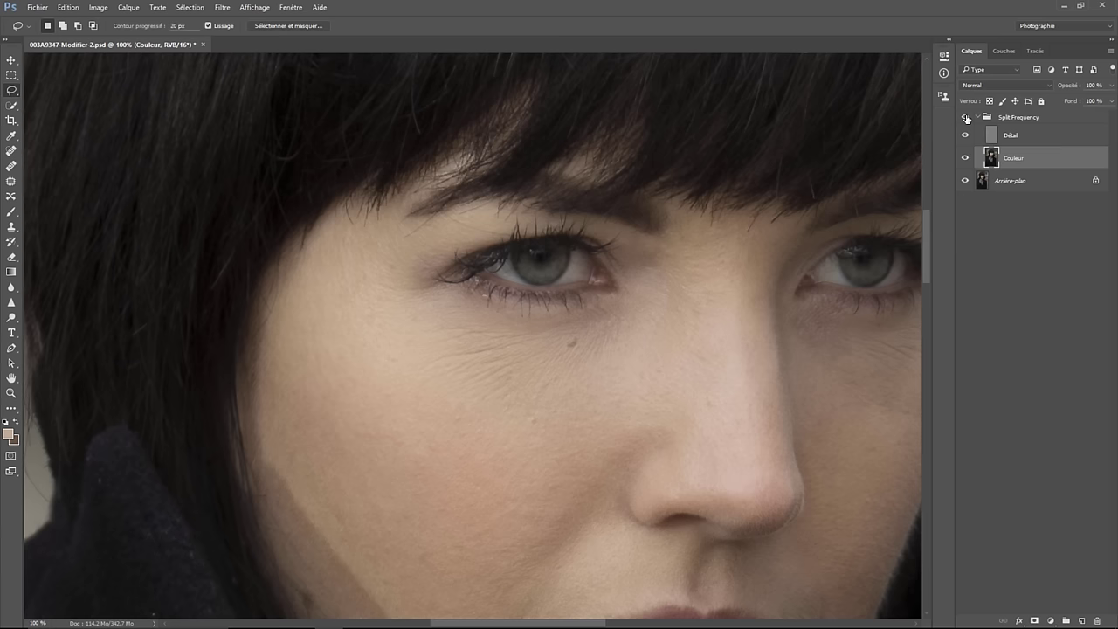
pyautogui.click(966, 118)
pyautogui.click(966, 118)
pyautogui.click(966, 118)
pyautogui.click(966, 118)
pyautogui.click(1012, 143)
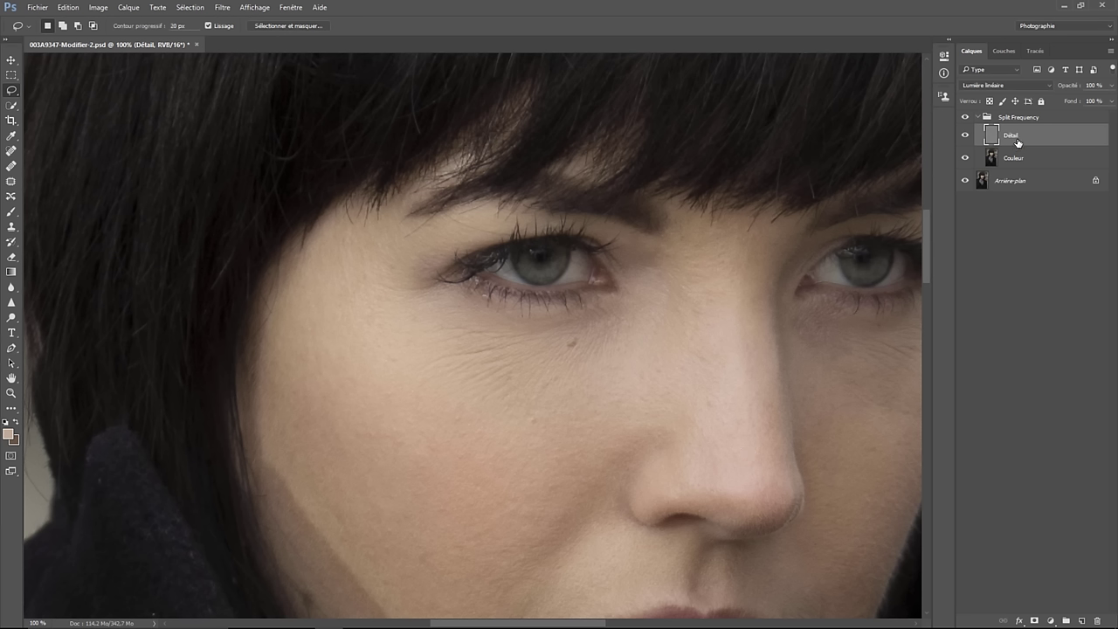
# Set the foreground colour to neutral grey #808080
pyautogui.click(11, 435)
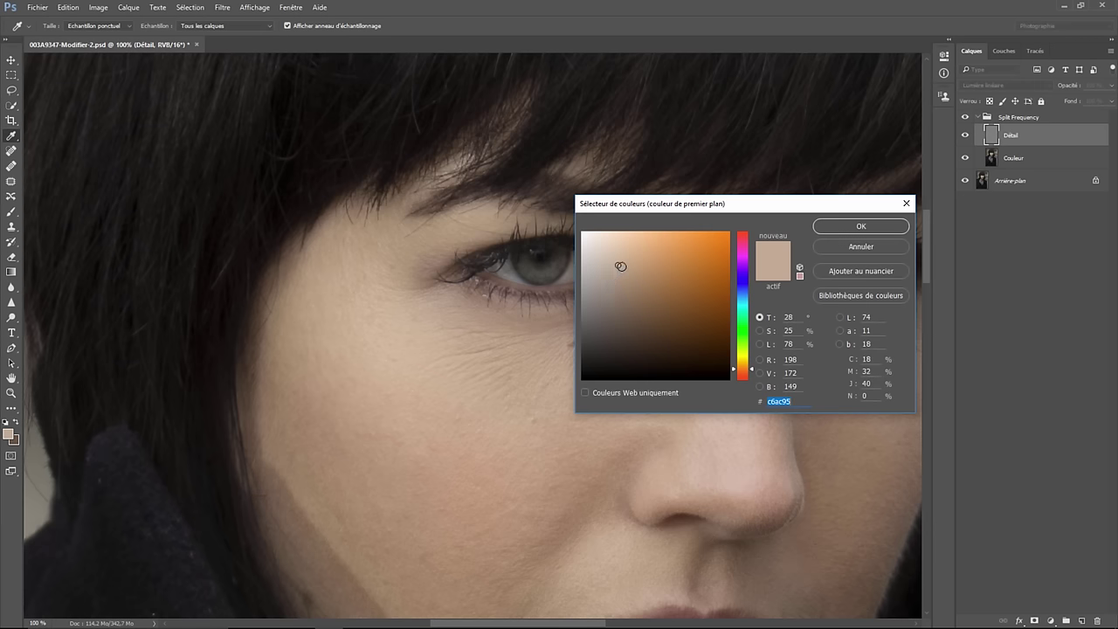
pyautogui.moveTo(620, 265); pyautogui.dragTo(567, 303)
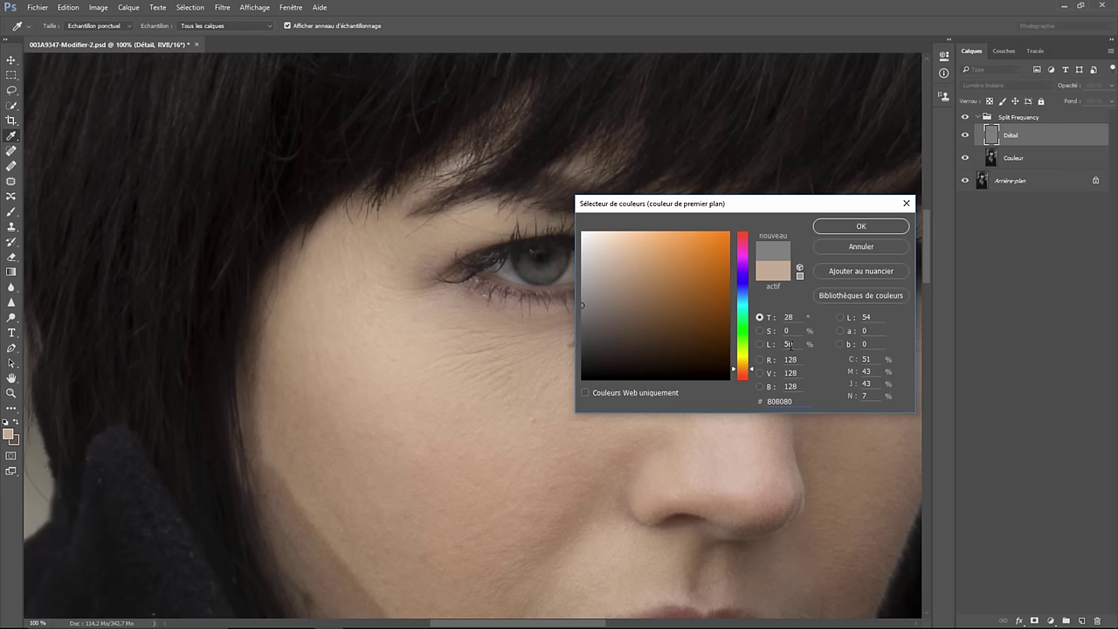
pyautogui.click(847, 245)
pyautogui.press('l')
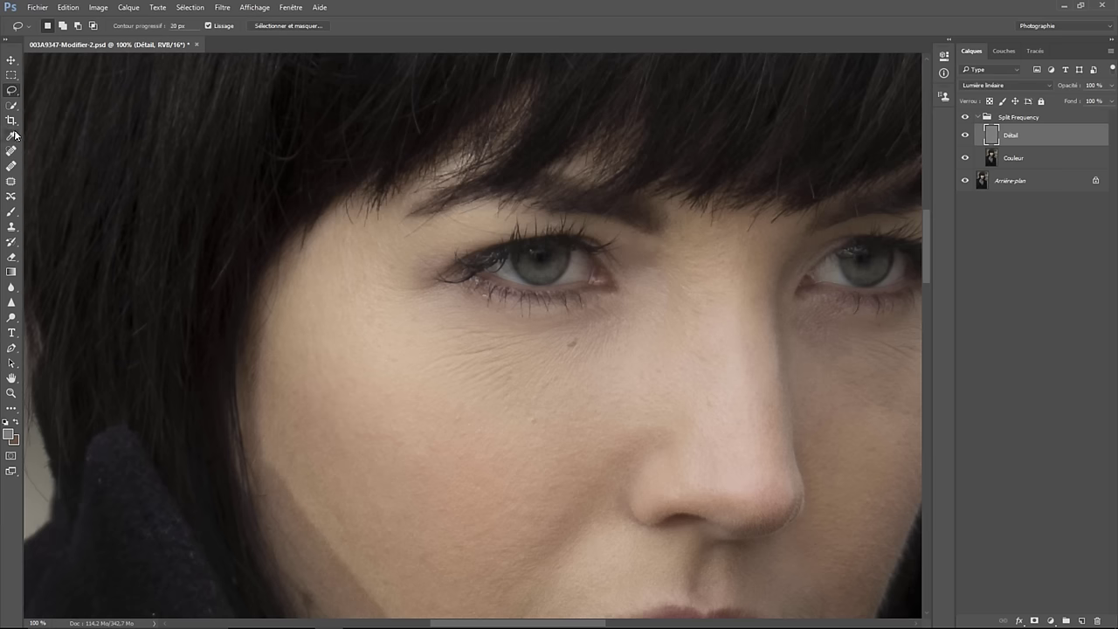
# Paint grey over the under-eye wrinkles on Détail at 21% opacity in Normal mode
pyautogui.click(12, 213)
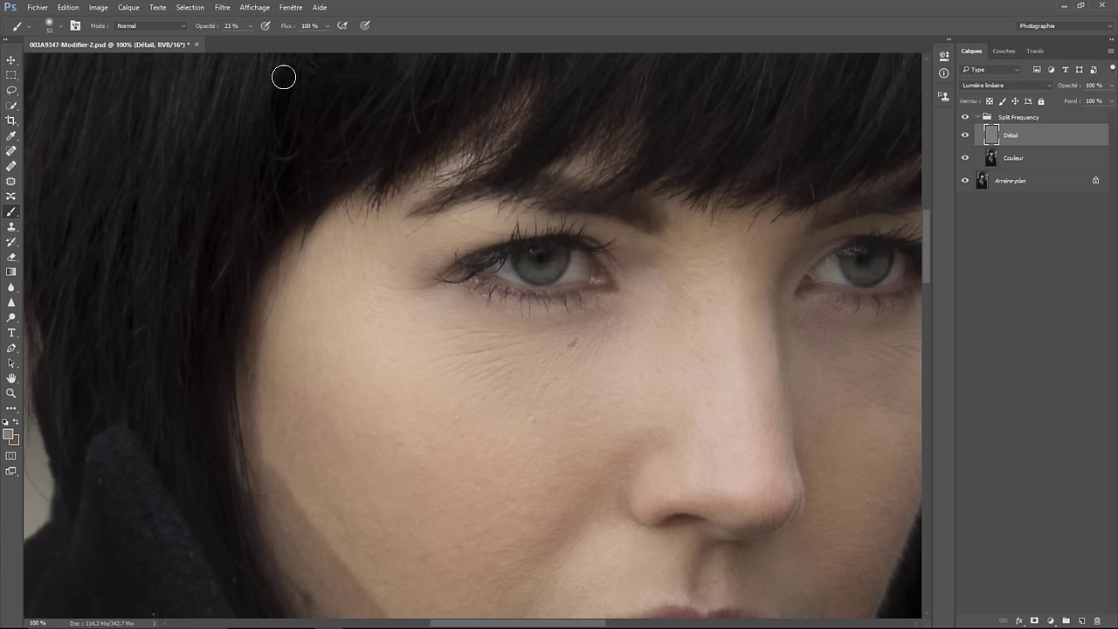
pyautogui.moveTo(249, 42); pyautogui.dragTo(306, 43)
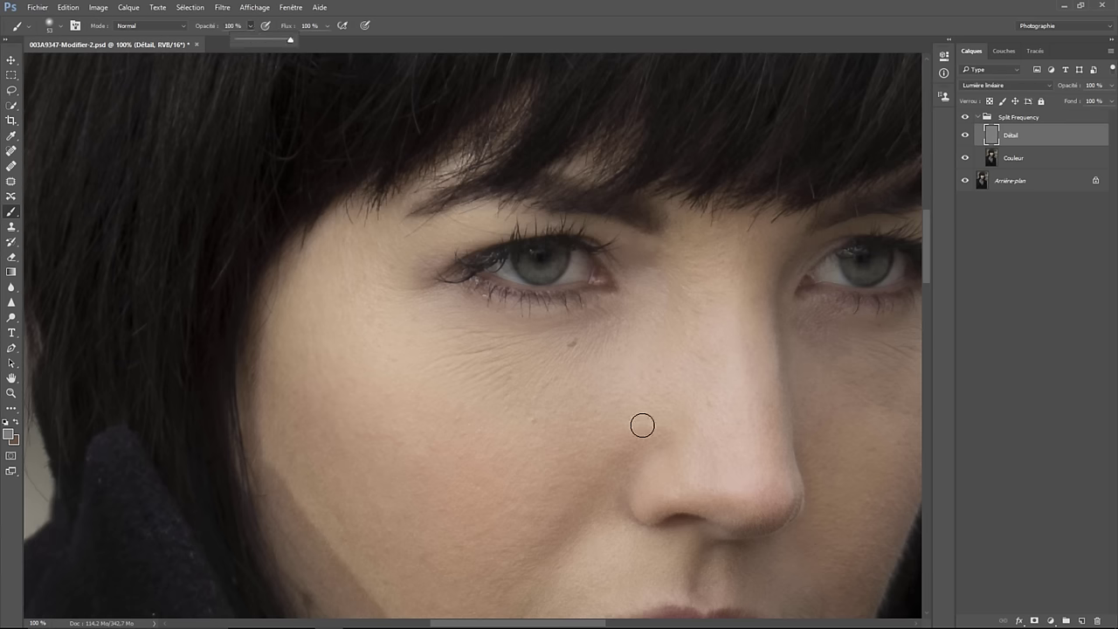
pyautogui.click(603, 322)
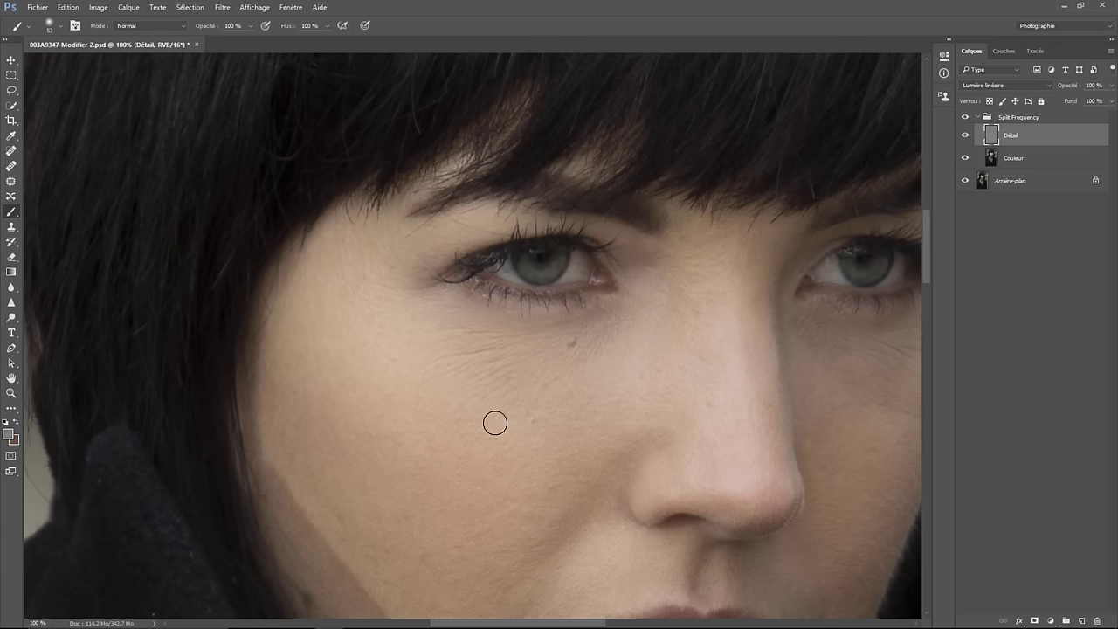
pyautogui.click(184, 32)
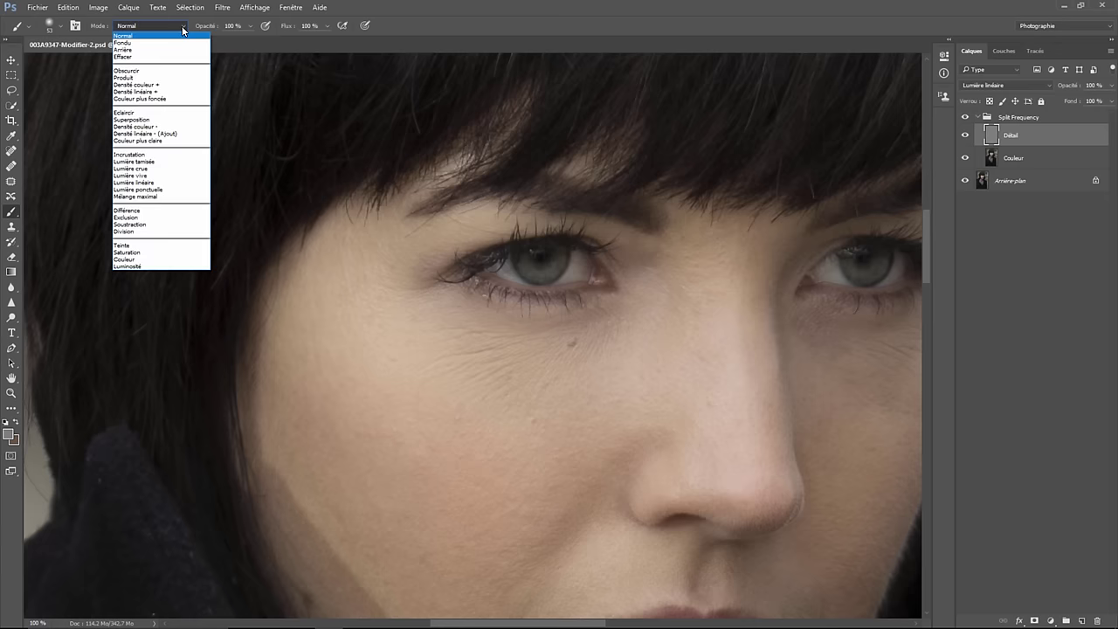
pyautogui.click(190, 33)
pyautogui.click(250, 29)
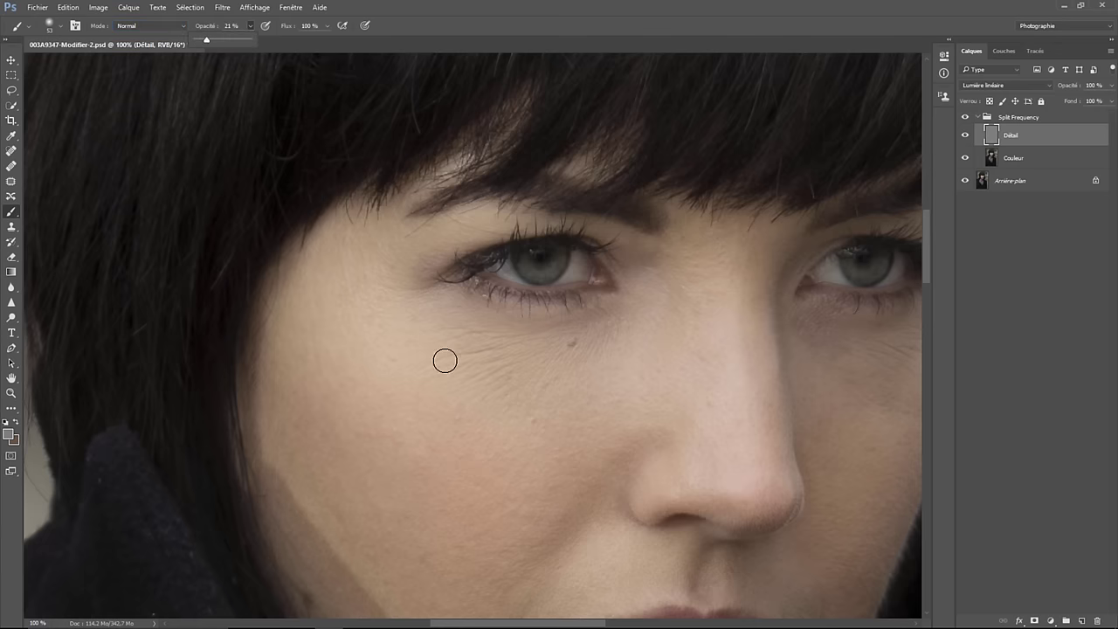
pyautogui.moveTo(491, 353)
pyautogui.mouseDown()
pyautogui.moveTo(459, 357)
pyautogui.moveTo(484, 347)
pyautogui.moveTo(474, 332)
pyautogui.moveTo(510, 387)
pyautogui.moveTo(484, 352)
pyautogui.moveTo(428, 328)
pyautogui.moveTo(509, 387)
pyautogui.moveTo(427, 359)
pyautogui.mouseUp()
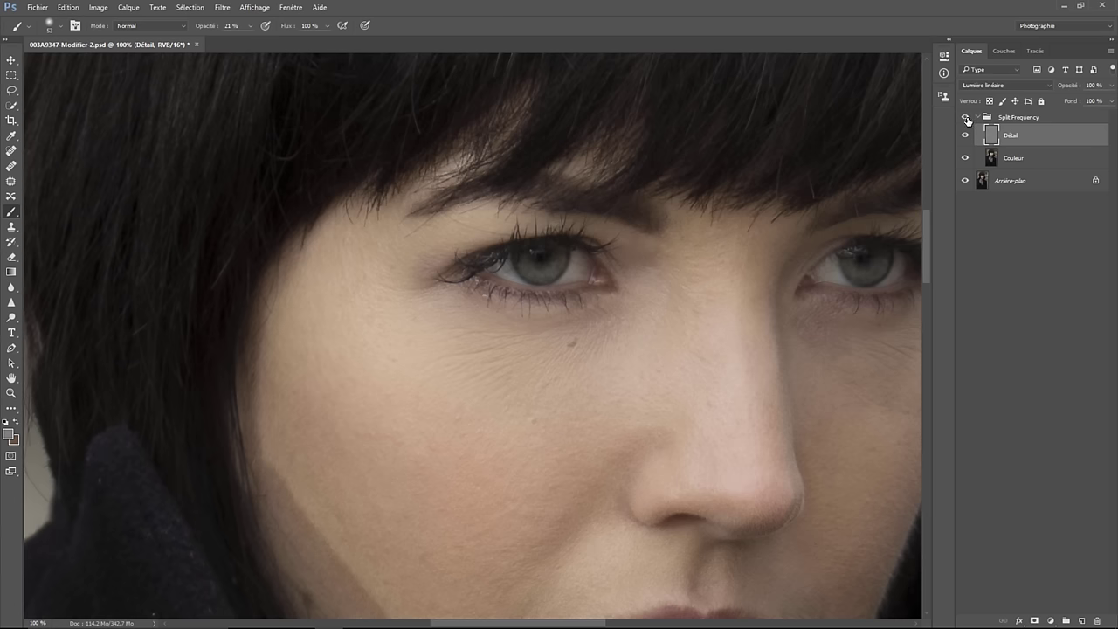
# Toggle Split Frequency to compare, then pan down to the nose, lips and chin
pyautogui.click(965, 117)
pyautogui.click(965, 117)
pyautogui.click(966, 117)
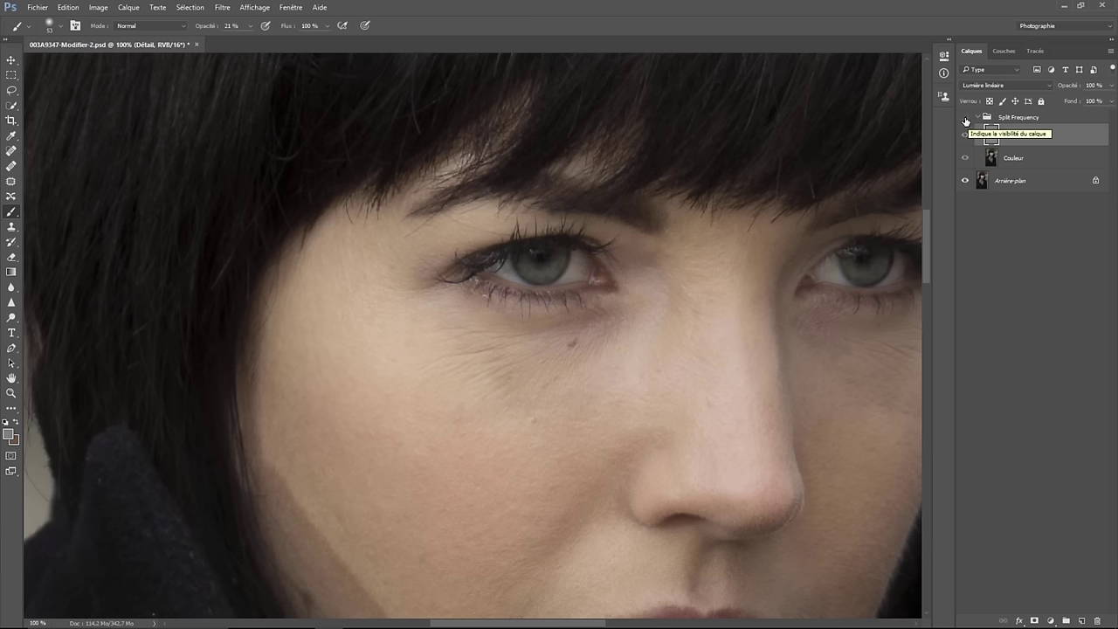
pyautogui.click(965, 117)
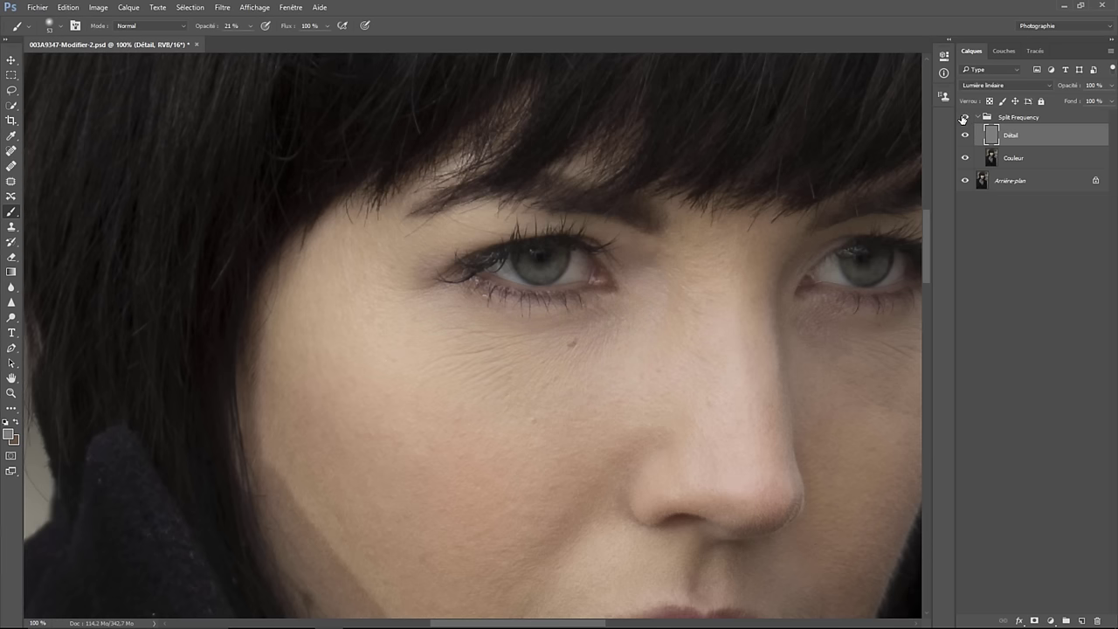
pyautogui.click(964, 117)
pyautogui.click(964, 117)
pyautogui.moveTo(586, 512); pyautogui.dragTo(718, 229)
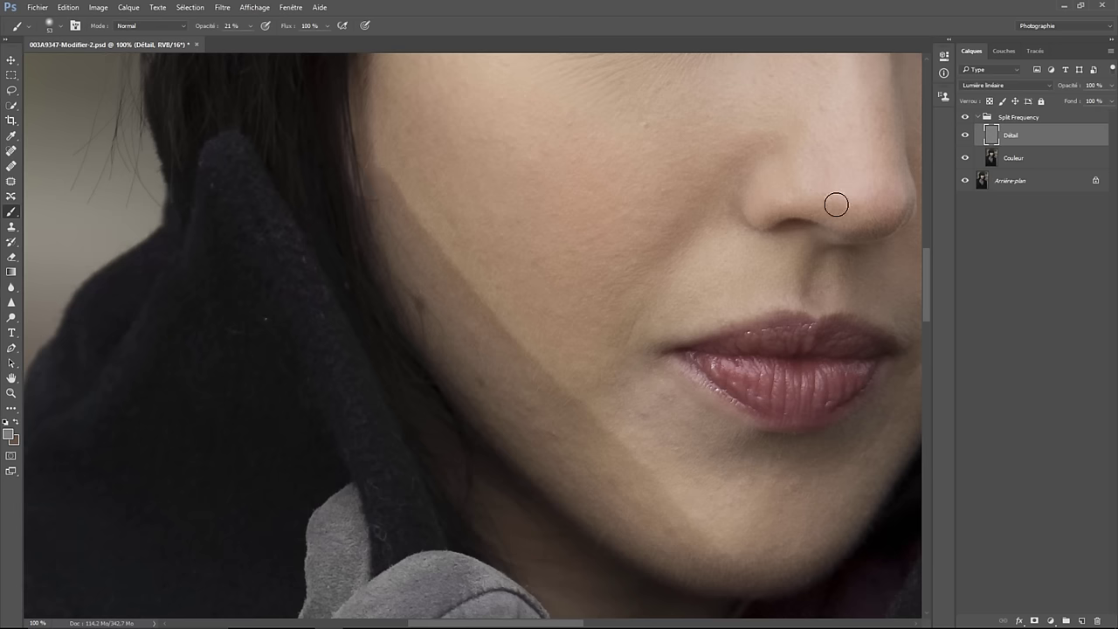
# Hide the Couleur layer to inspect the Détail texture by the lips and jaw, then show it again
pyautogui.click(966, 159)
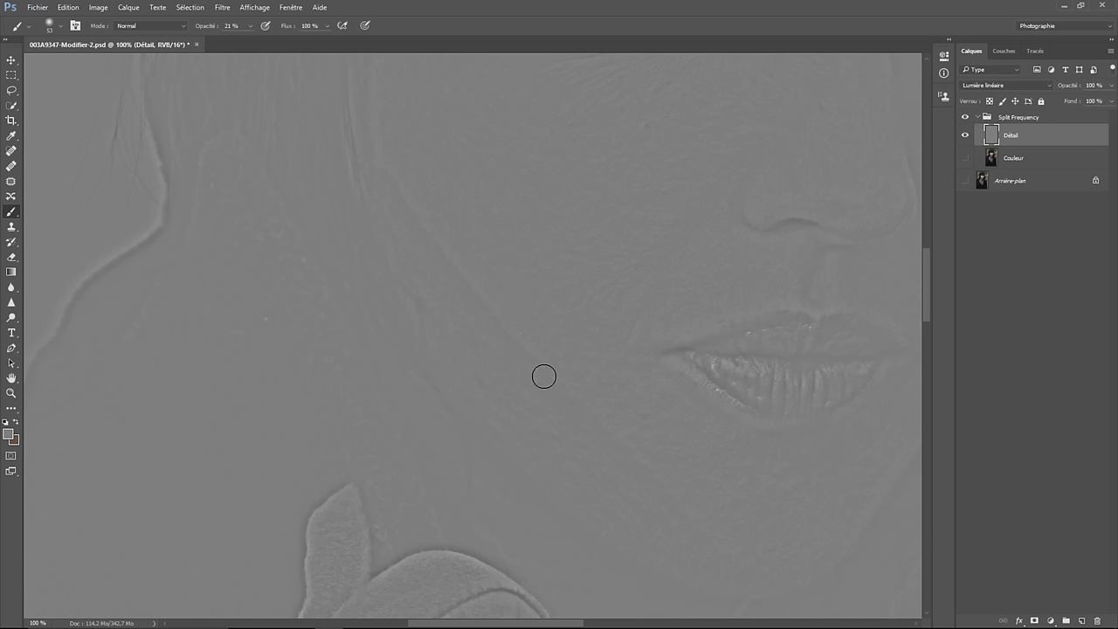
pyautogui.click(965, 158)
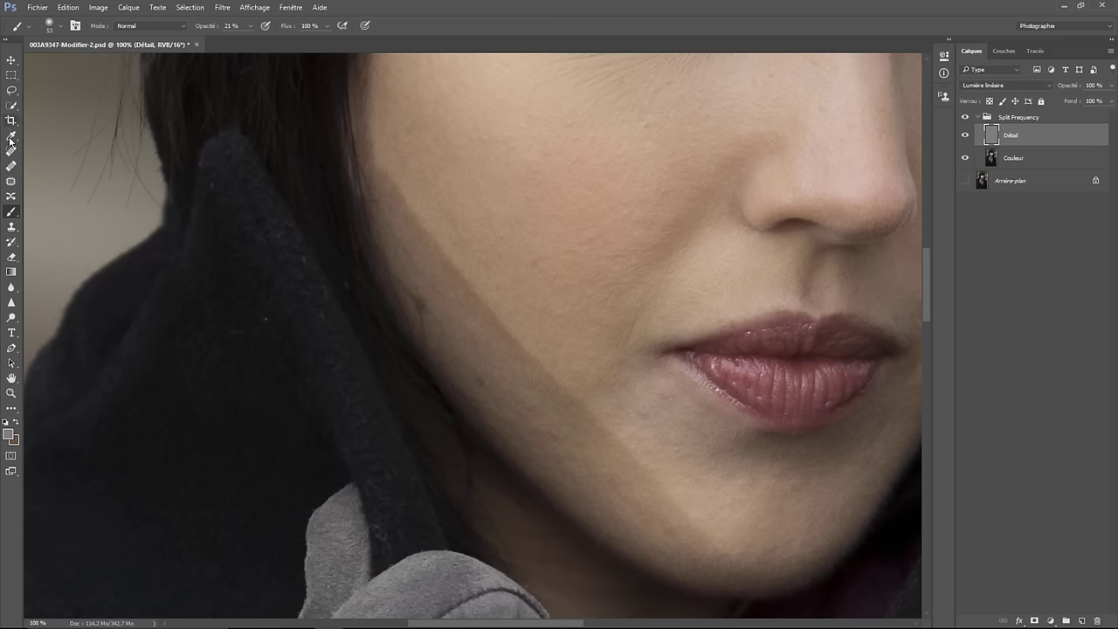
pyautogui.click(11, 181)
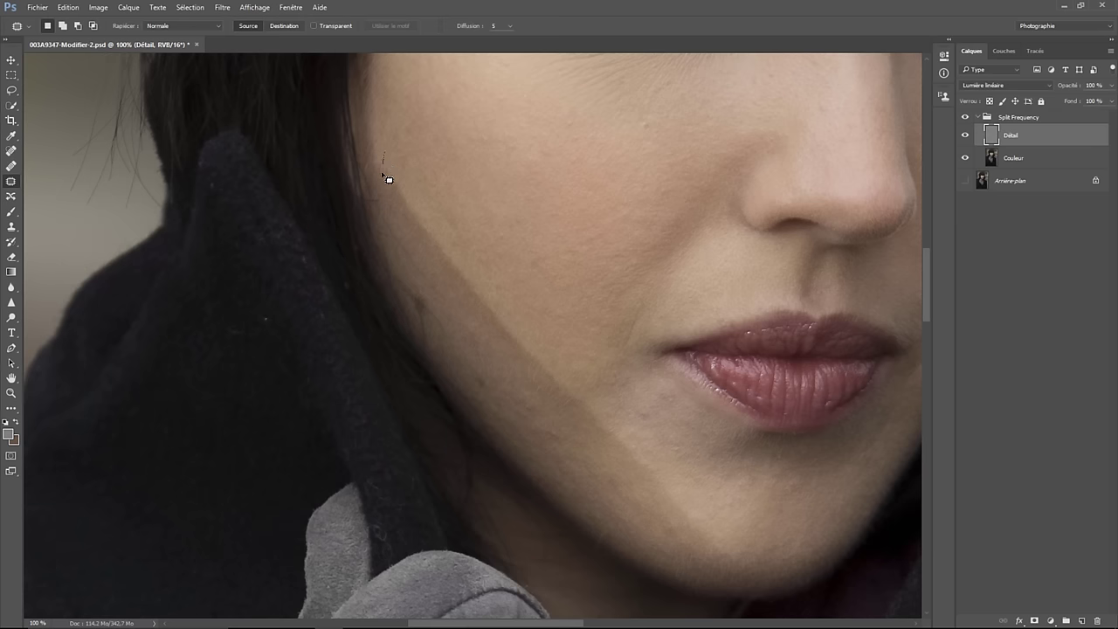
# Patch areas of the cheek on the Détail layer with nearby clean skin texture
pyautogui.moveTo(383, 173)
pyautogui.mouseDown()
pyautogui.moveTo(407, 234)
pyautogui.moveTo(431, 255)
pyautogui.moveTo(443, 242)
pyautogui.moveTo(415, 171)
pyautogui.mouseUp()
pyautogui.moveTo(467, 203); pyautogui.dragTo(483, 191)
pyautogui.moveTo(458, 255)
pyautogui.mouseDown()
pyautogui.moveTo(430, 237)
pyautogui.moveTo(481, 302)
pyautogui.moveTo(524, 253)
pyautogui.mouseUp()
pyautogui.moveTo(506, 312)
pyautogui.mouseDown()
pyautogui.moveTo(520, 346)
pyautogui.moveTo(551, 367)
pyautogui.moveTo(535, 341)
pyautogui.moveTo(541, 382)
pyautogui.moveTo(569, 373)
pyautogui.moveTo(549, 352)
pyautogui.moveTo(574, 342)
pyautogui.moveTo(582, 392)
pyautogui.moveTo(562, 402)
pyautogui.moveTo(617, 449)
pyautogui.moveTo(606, 414)
pyautogui.moveTo(566, 375)
pyautogui.mouseUp()
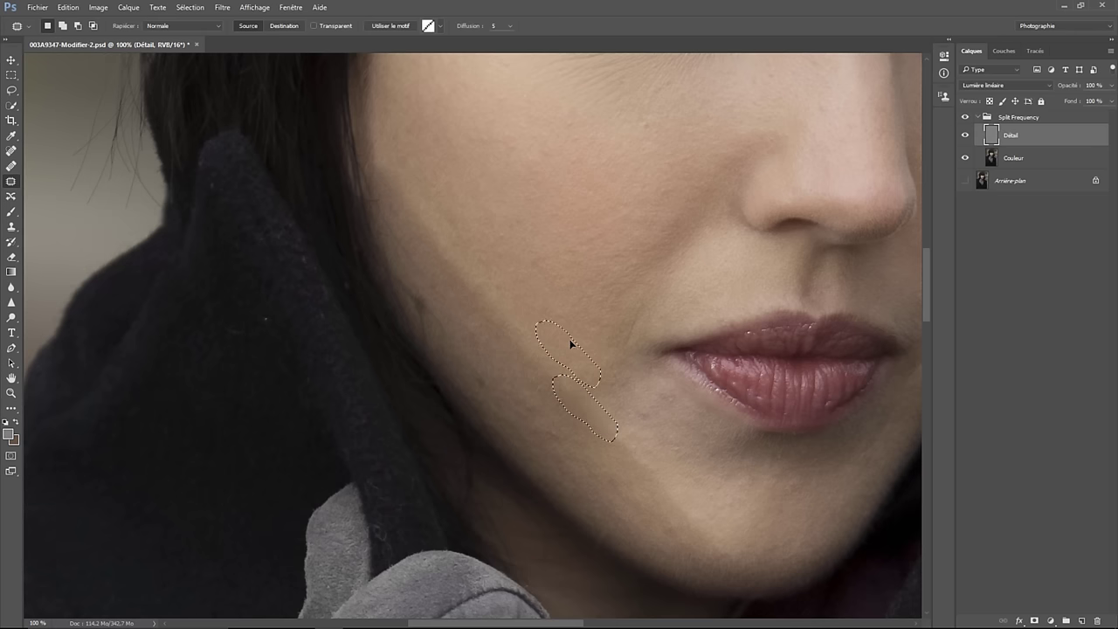
# Patch more skin lower on the cheek toward the chin, then deselect
pyautogui.click(629, 446)
pyautogui.moveTo(647, 436)
pyautogui.mouseDown()
pyautogui.moveTo(606, 439)
pyautogui.moveTo(654, 486)
pyautogui.moveTo(579, 349)
pyautogui.mouseUp()
pyautogui.moveTo(686, 487)
pyautogui.mouseDown()
pyautogui.moveTo(656, 484)
pyautogui.moveTo(573, 318)
pyautogui.mouseUp()
pyautogui.click(674, 526)
pyautogui.click(1015, 160)
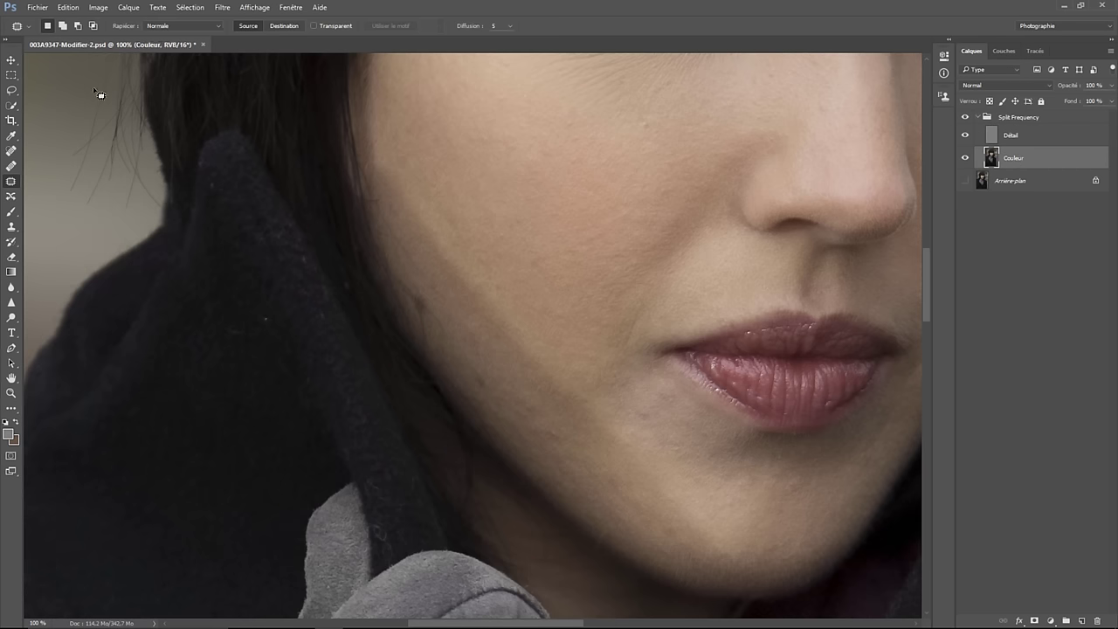
# Lasso the cheek beside the hair down along the jawline on the Couleur layer
pyautogui.click(12, 93)
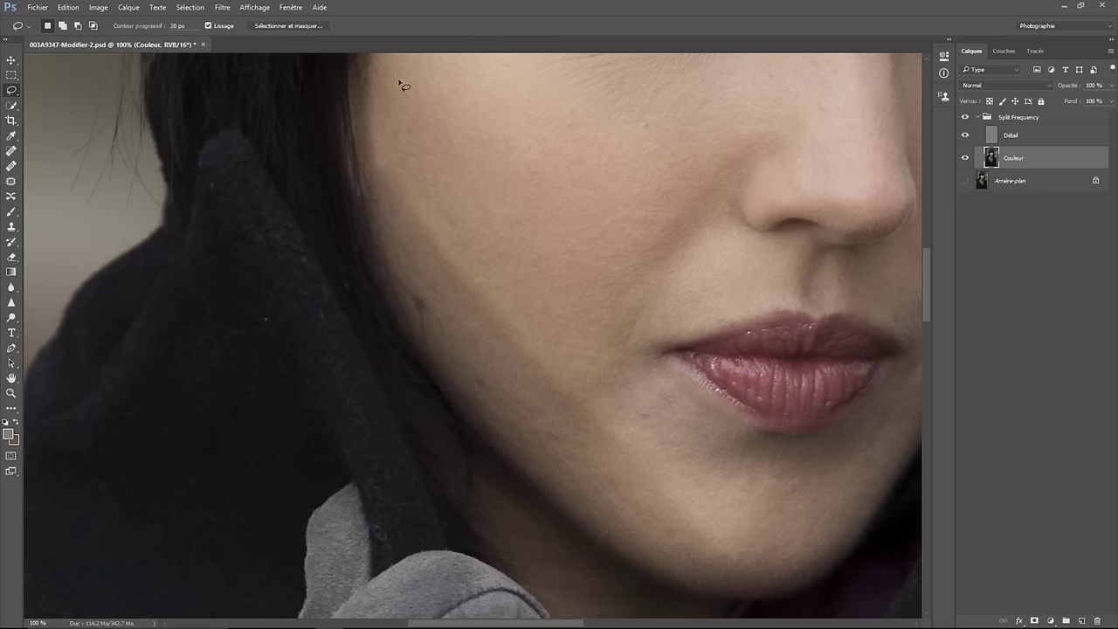
pyautogui.moveTo(394, 71); pyautogui.dragTo(377, 138)
pyautogui.moveTo(396, 242); pyautogui.dragTo(429, 311)
pyautogui.moveTo(468, 366); pyautogui.dragTo(501, 414)
pyautogui.moveTo(554, 456)
pyautogui.mouseDown()
pyautogui.moveTo(593, 459)
pyautogui.moveTo(621, 405)
pyautogui.mouseUp()
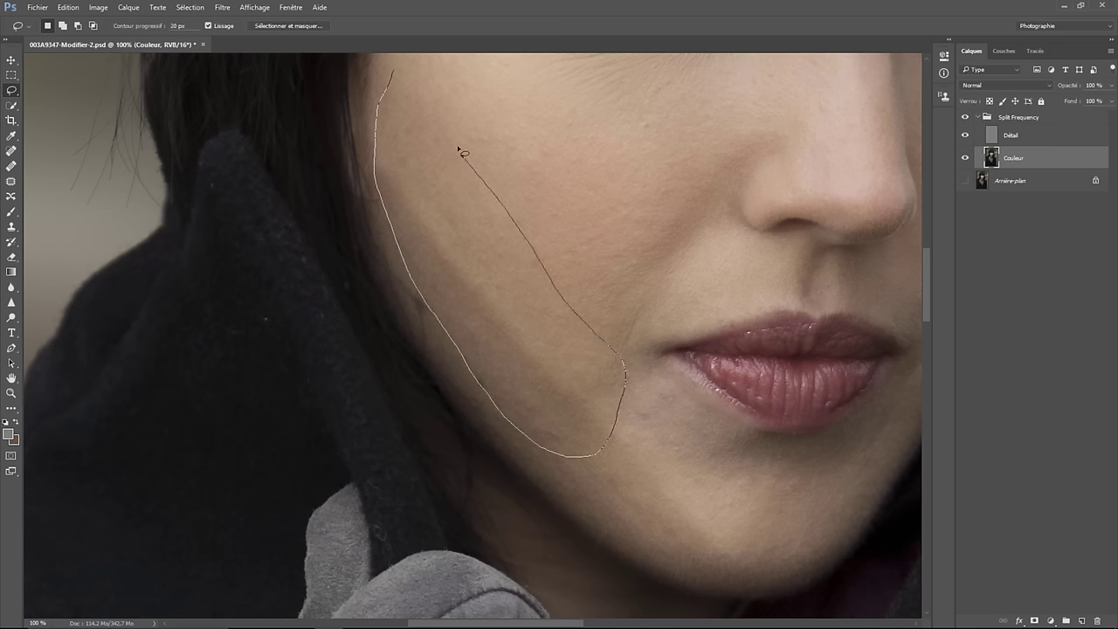
pyautogui.moveTo(600, 340); pyautogui.dragTo(403, 86)
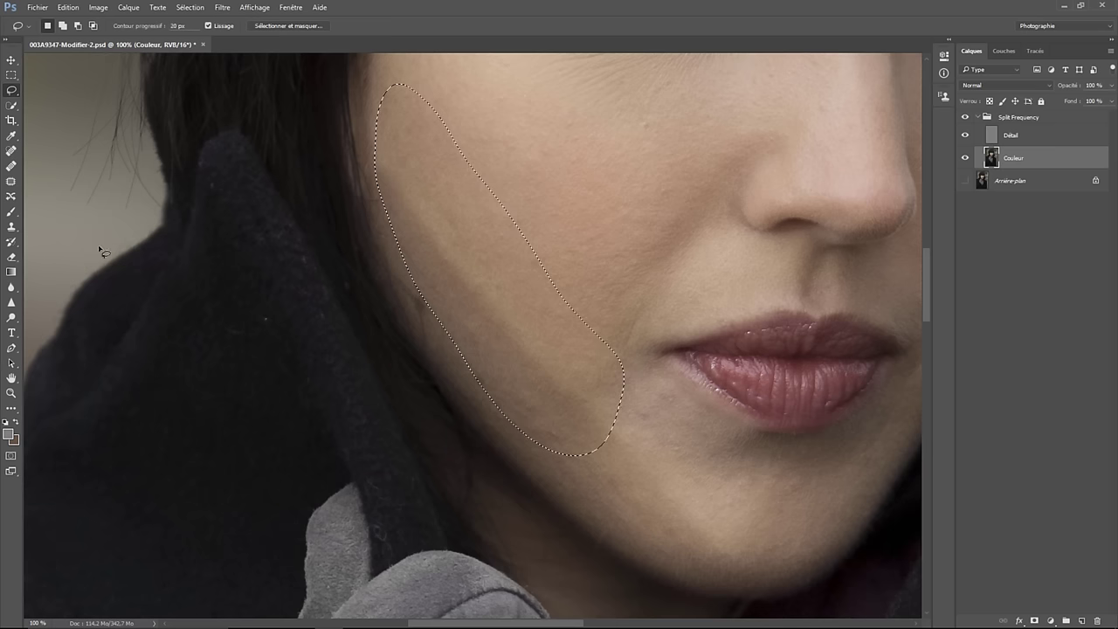
# Sample the cheek skin tone and fill the selection with a smooth skin gradient, then deselect
pyautogui.click(11, 137)
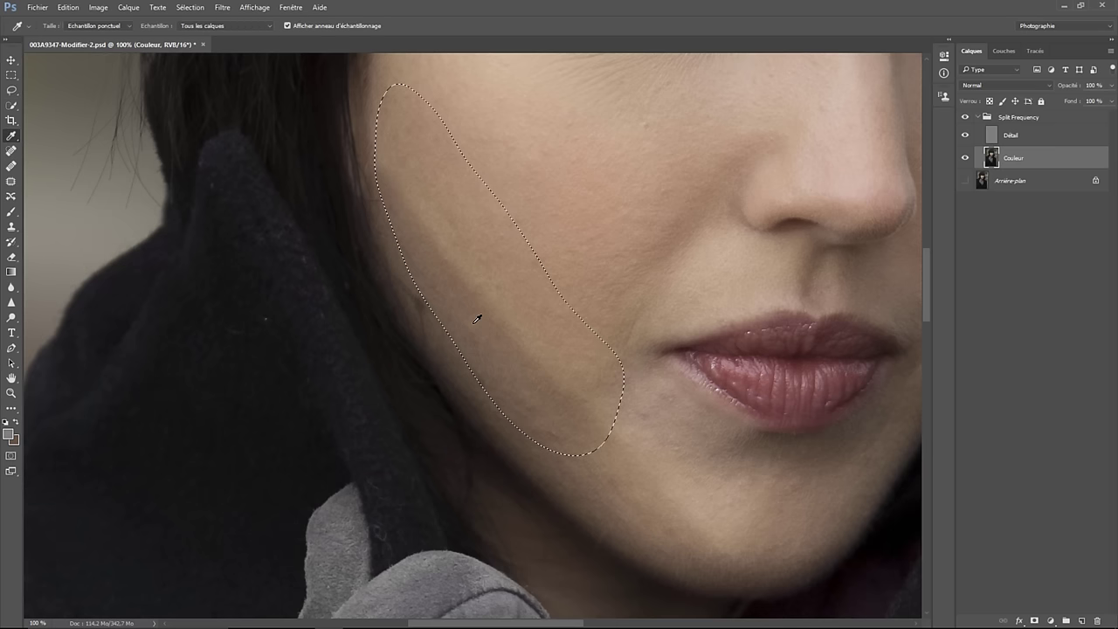
pyautogui.click(480, 358)
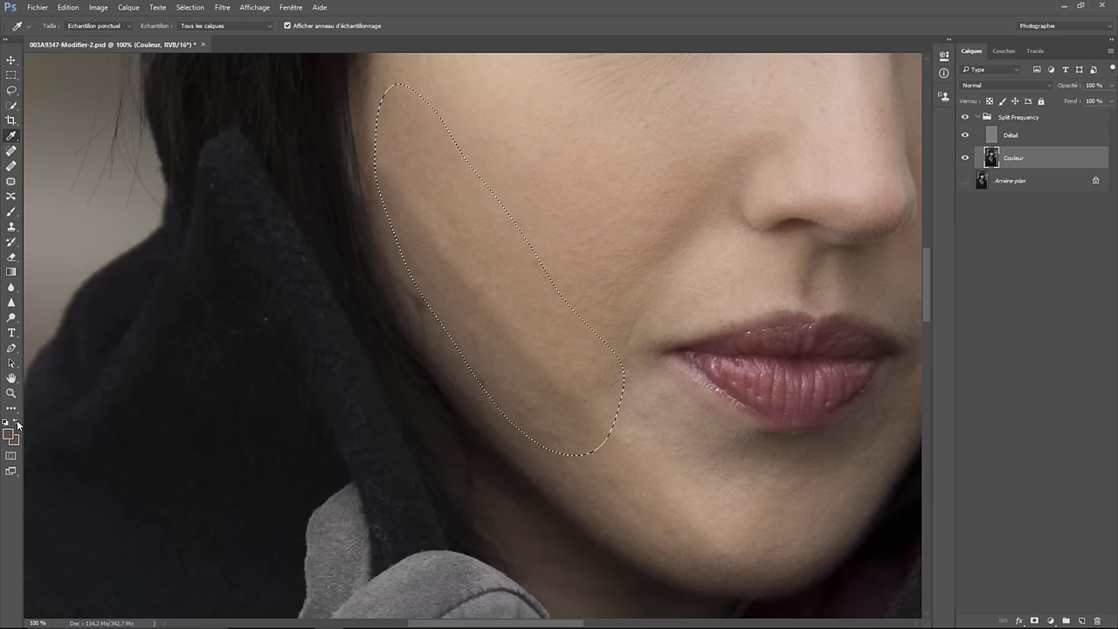
pyautogui.click(547, 287)
pyautogui.click(495, 372)
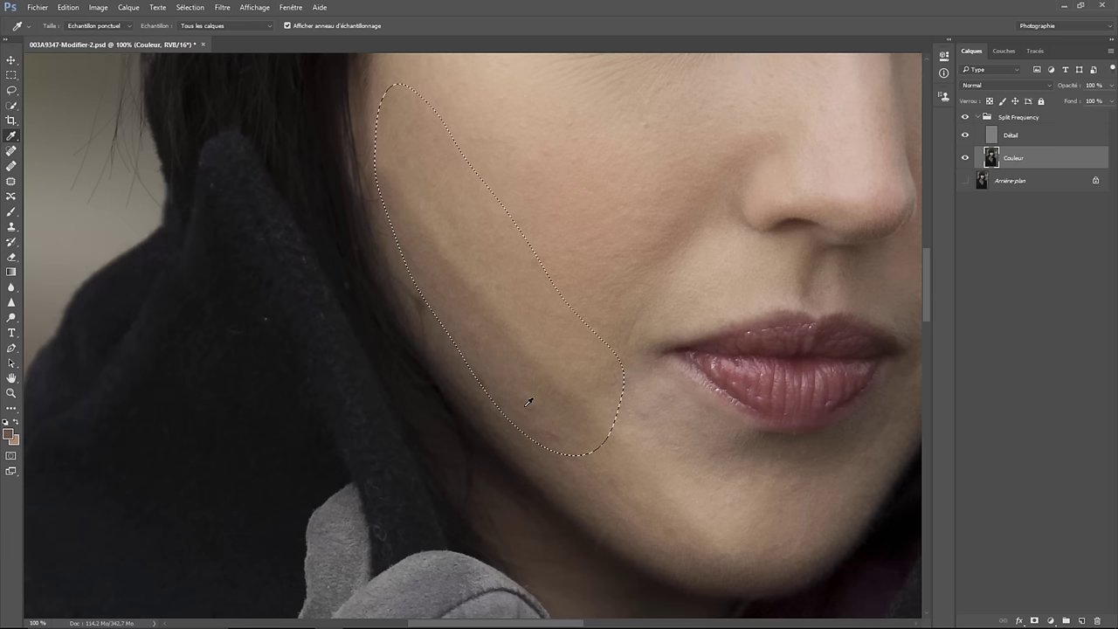
pyautogui.click(11, 272)
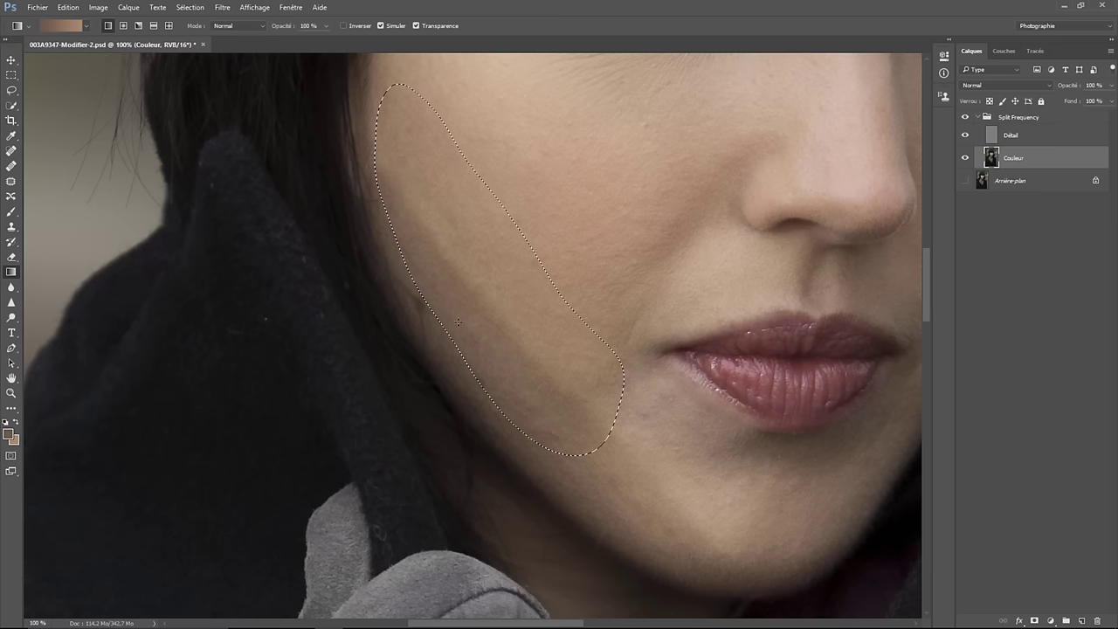
pyautogui.moveTo(510, 279); pyautogui.dragTo(541, 247)
pyautogui.moveTo(540, 247); pyautogui.dragTo(541, 247)
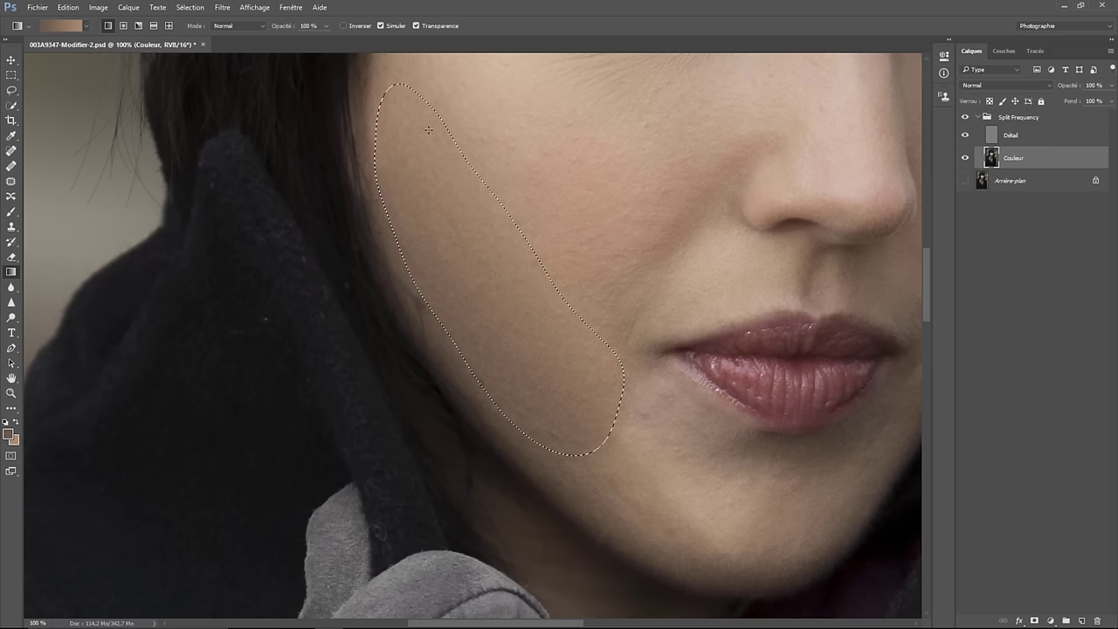
pyautogui.hotkey('ctrl', 'd')
pyautogui.click(19, 89)
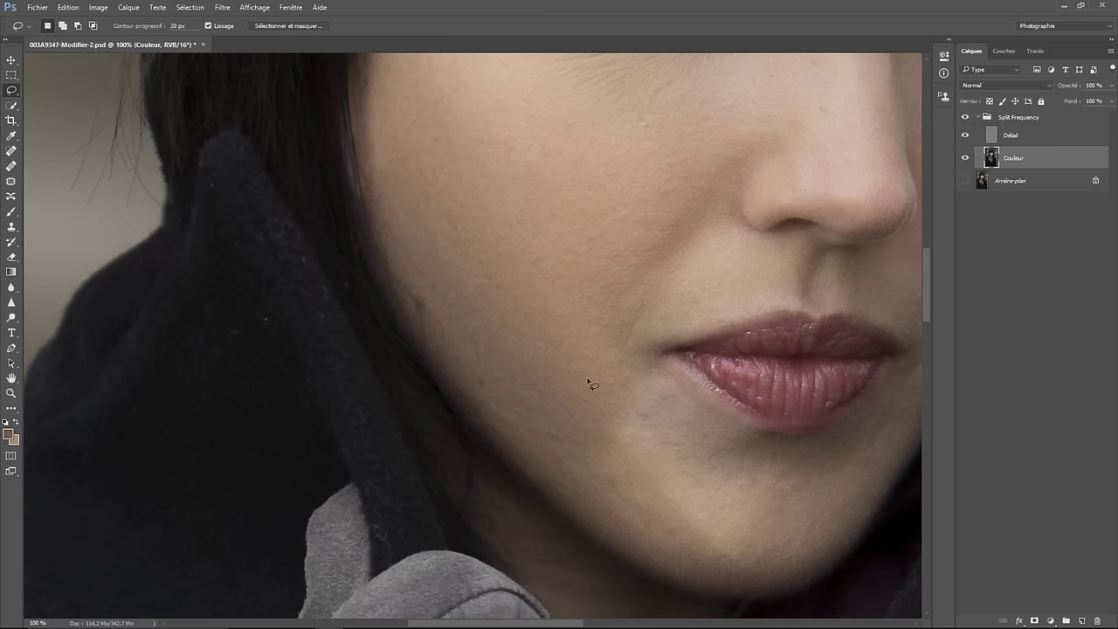
# Lasso the area from the lip corner down to the chin
pyautogui.moveTo(549, 368)
pyautogui.mouseDown()
pyautogui.moveTo(591, 355)
pyautogui.moveTo(641, 360)
pyautogui.mouseUp()
pyautogui.moveTo(766, 447); pyautogui.dragTo(820, 496)
pyautogui.moveTo(747, 573)
pyautogui.mouseDown()
pyautogui.moveTo(679, 559)
pyautogui.moveTo(606, 482)
pyautogui.moveTo(564, 401)
pyautogui.moveTo(574, 373)
pyautogui.mouseUp()
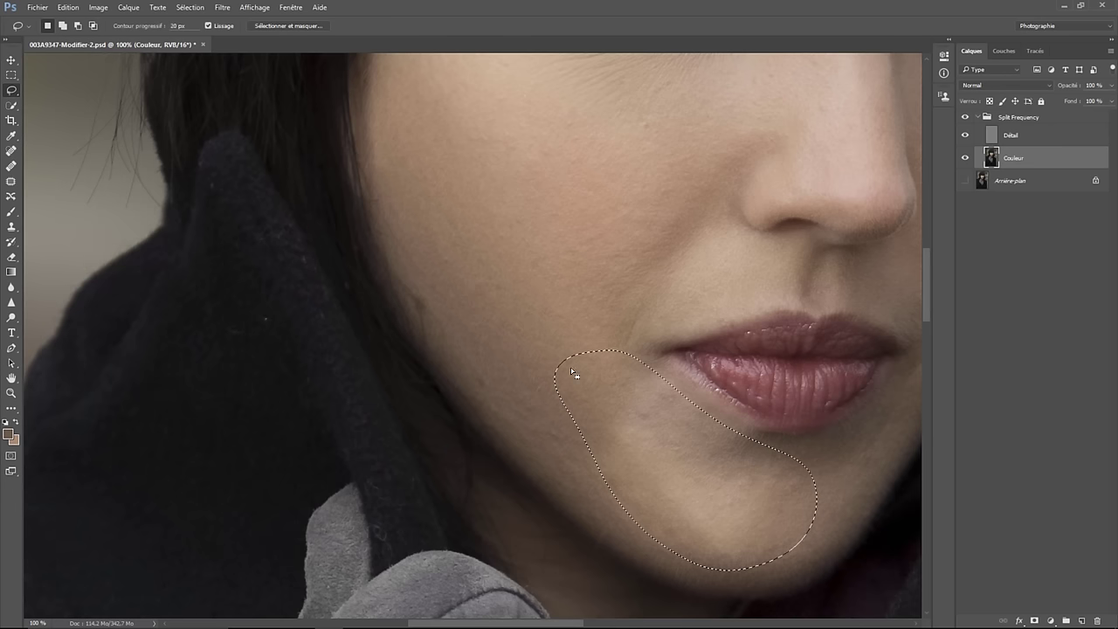
# Apply a Gaussian blur of about 27.7 pixels to the chin selection, then deselect
pyautogui.click(222, 7)
pyautogui.moveTo(262, 169)
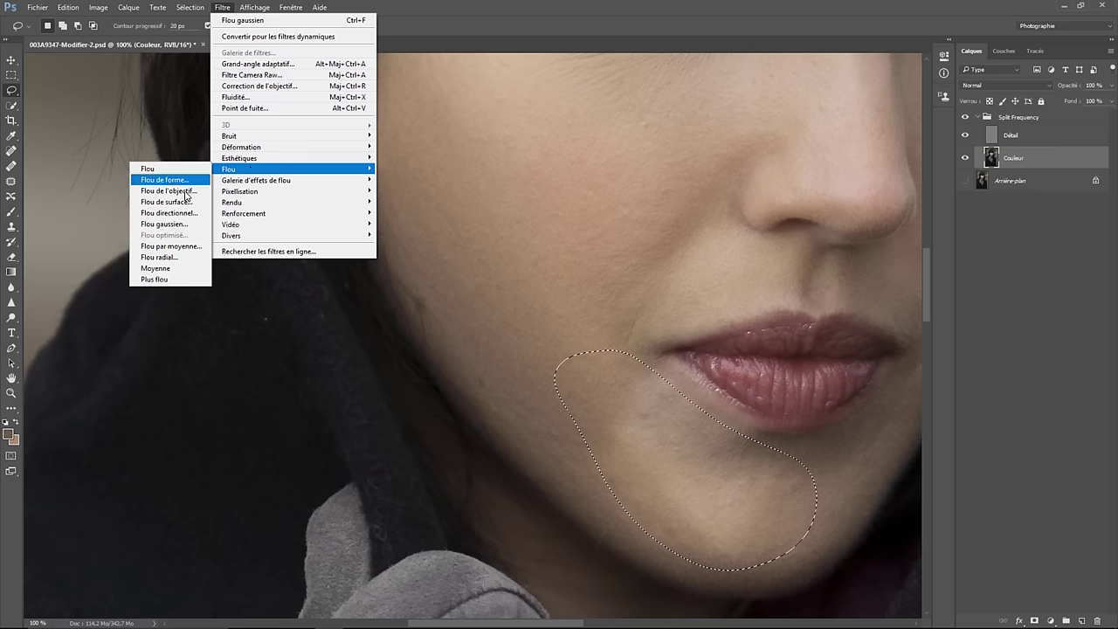
pyautogui.click(171, 225)
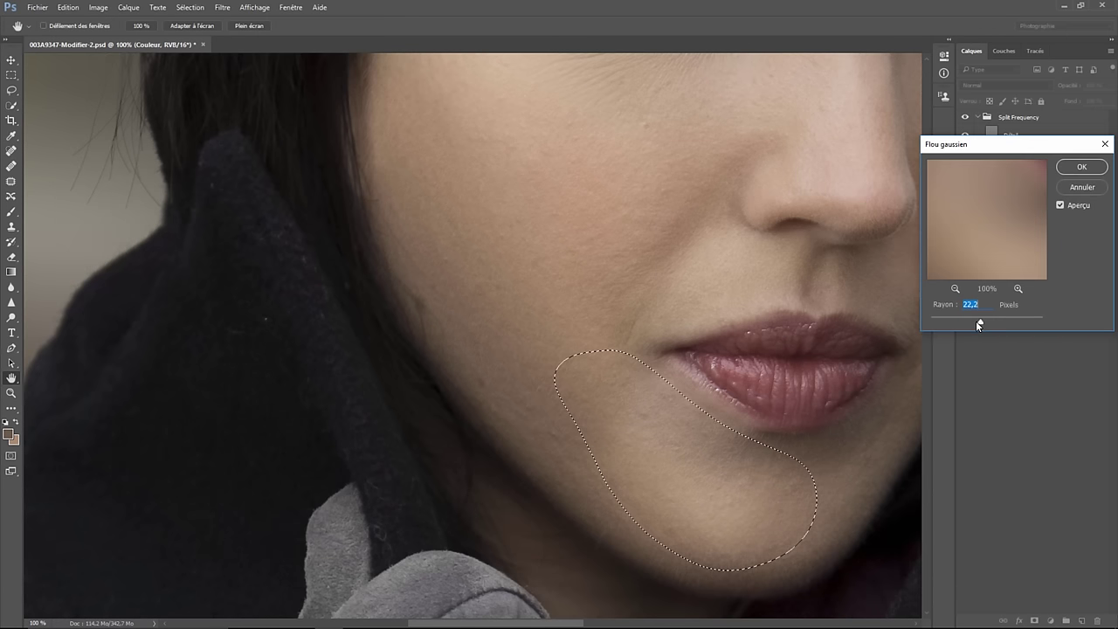
pyautogui.moveTo(980, 321)
pyautogui.mouseDown()
pyautogui.moveTo(951, 321)
pyautogui.moveTo(982, 324)
pyautogui.mouseUp()
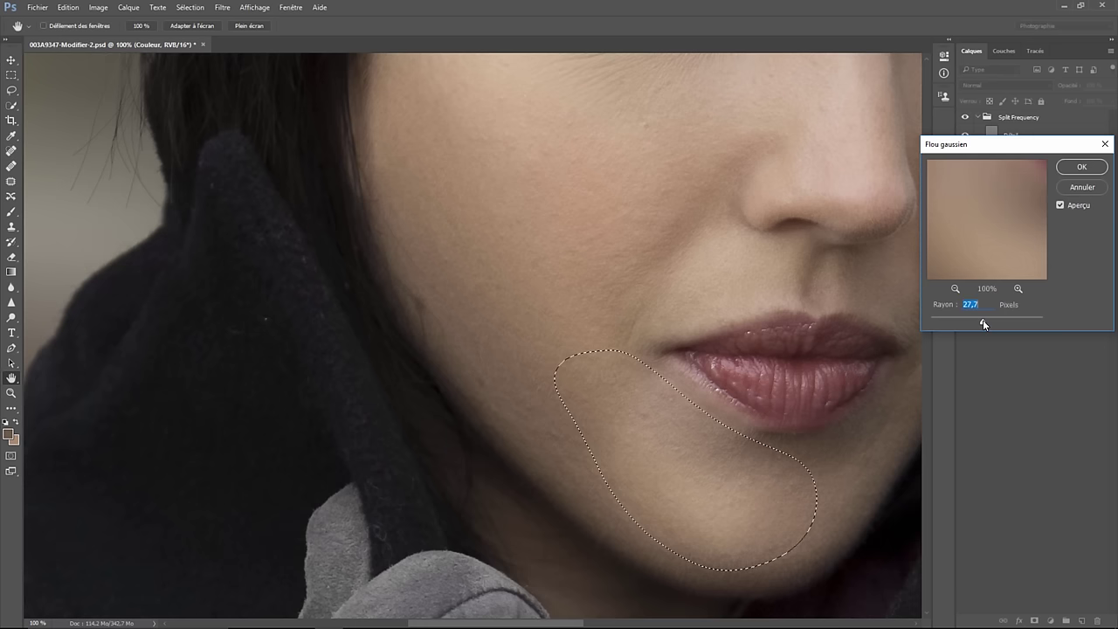
pyautogui.click(1081, 166)
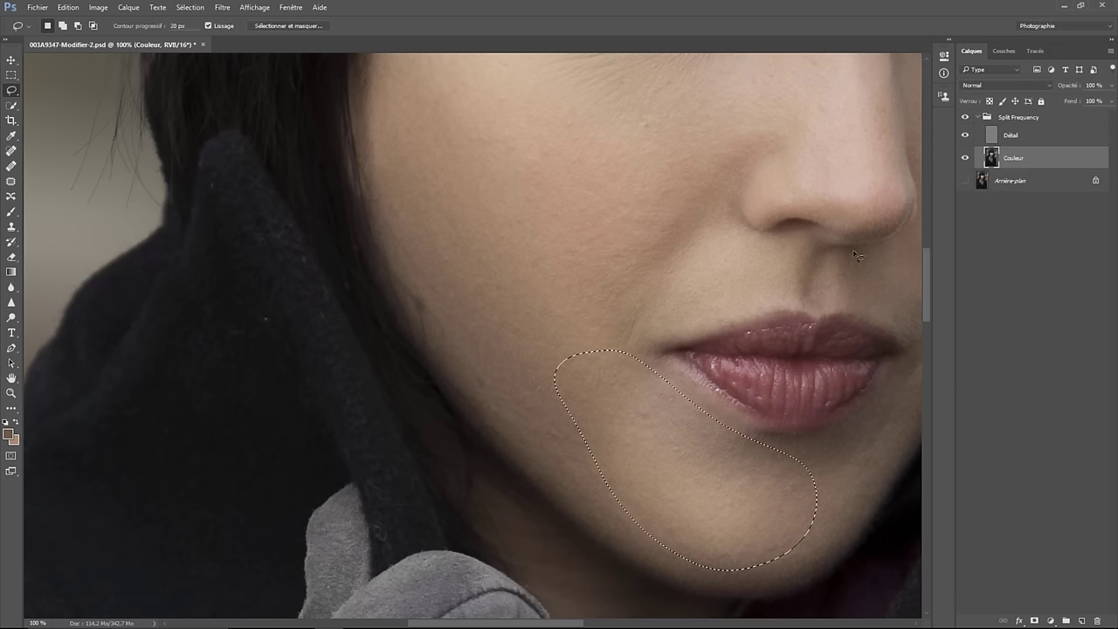
pyautogui.hotkey('ctrl', 'd')
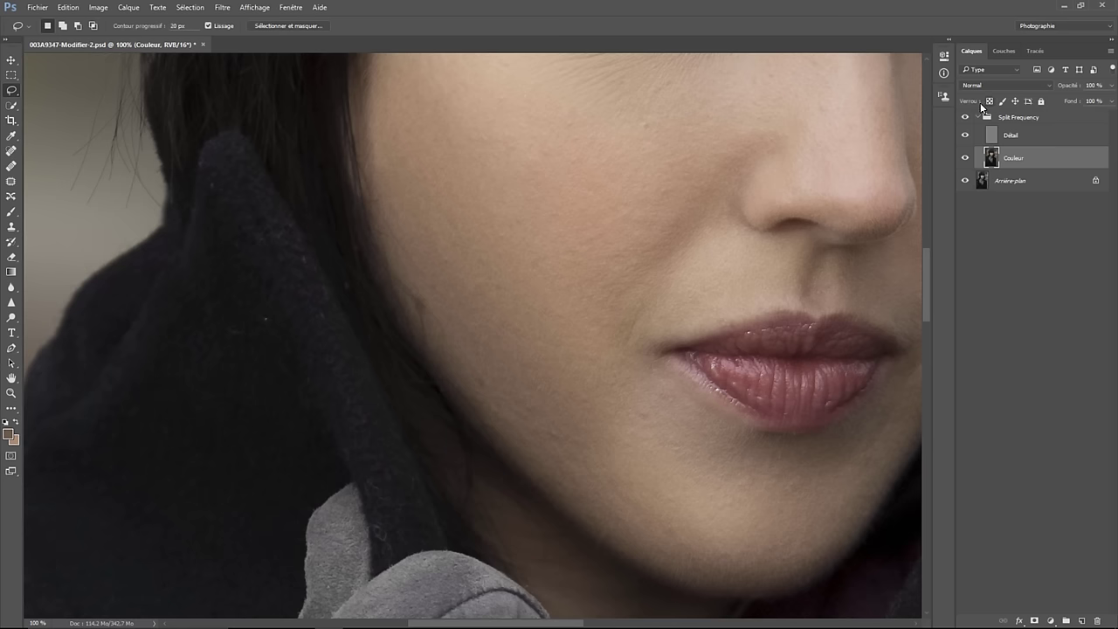
# Toggle the Split Frequency group's visibility to compare the retouch with the original
pyautogui.click(965, 117)
pyautogui.click(966, 117)
pyautogui.click(965, 117)
pyautogui.click(965, 117)
pyautogui.click(965, 117)
pyautogui.click(965, 117)
# Zoom out to the whole portrait and delete the Split Frequency group
pyautogui.hotkey('ctrl', '-')
pyautogui.hotkey('ctrl', '-')
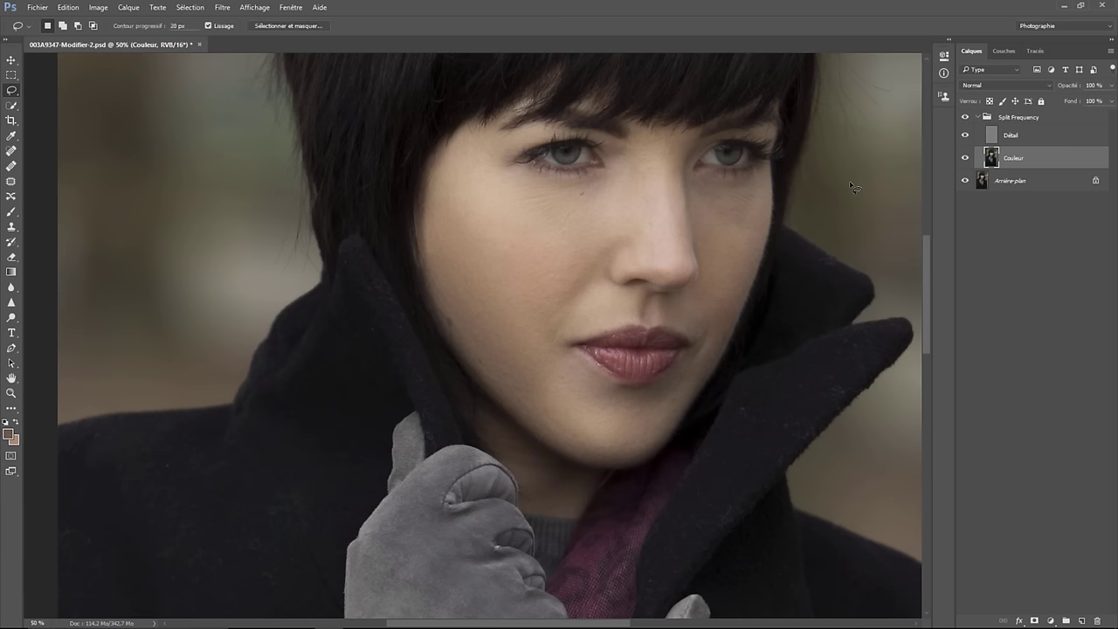
pyautogui.hotkey('ctrl', '-')
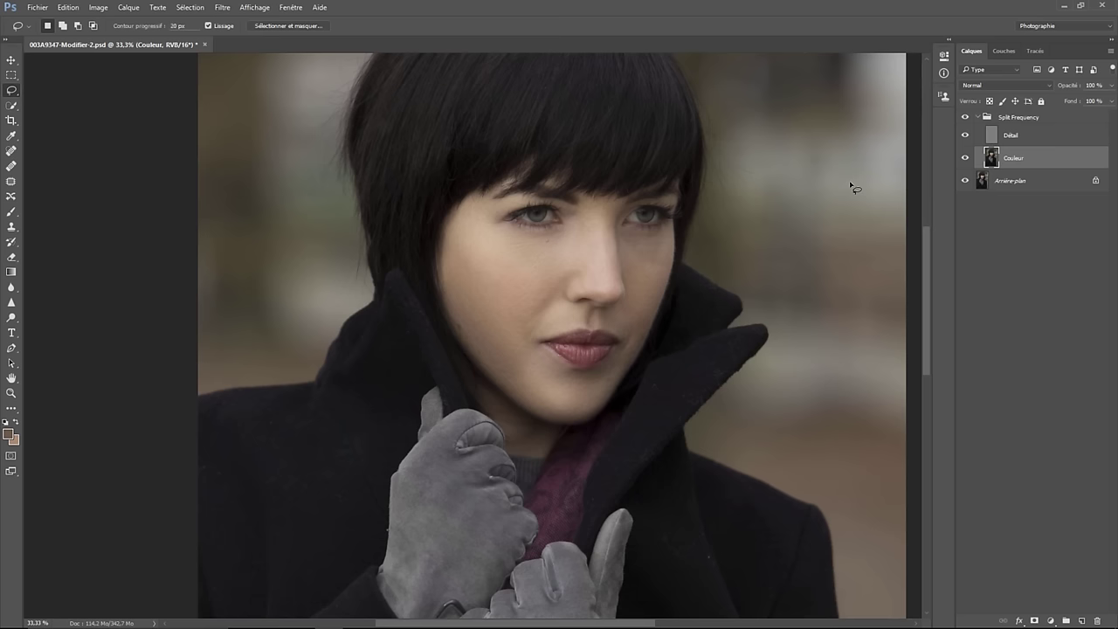
pyautogui.click(1007, 123)
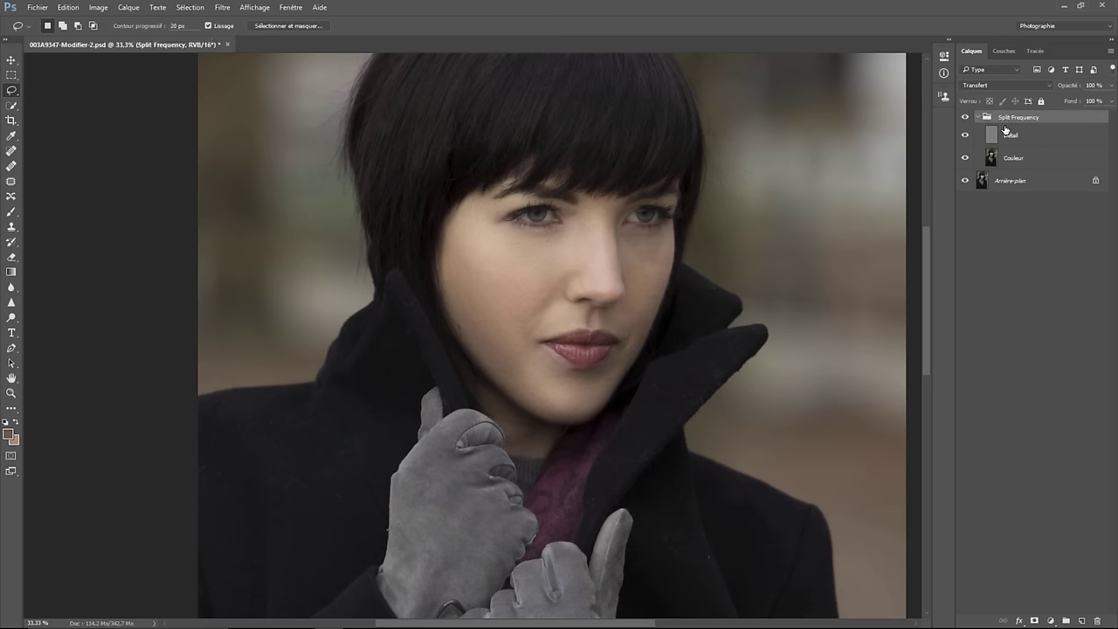
pyautogui.press('Delete')
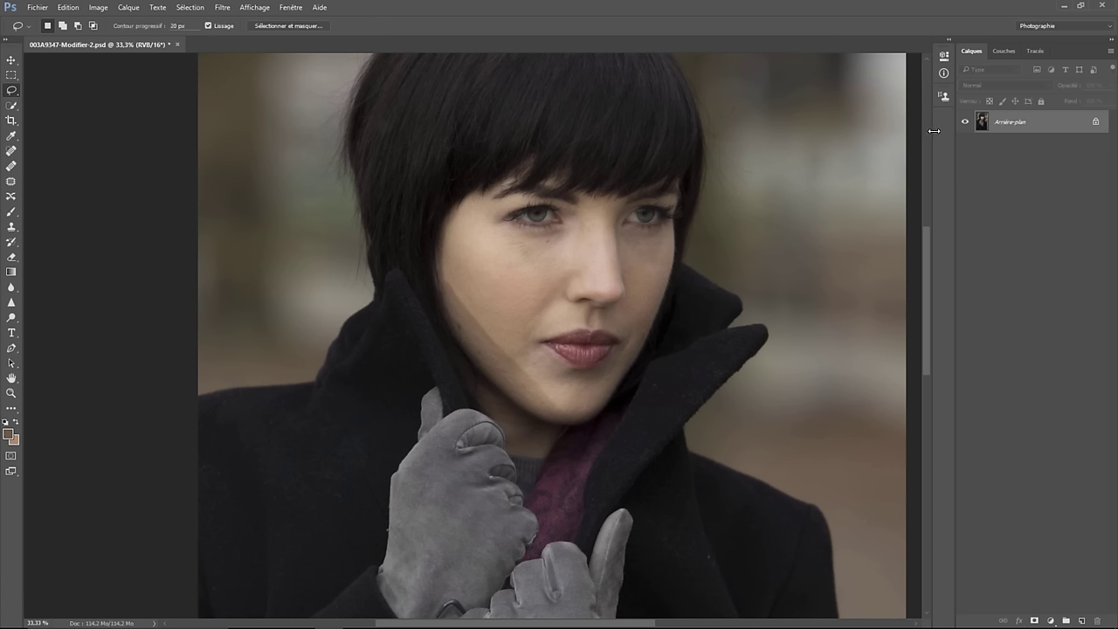
# Open the Beauty Retouch v3.1 panel from Fenêtre > Extensions
pyautogui.click(291, 7)
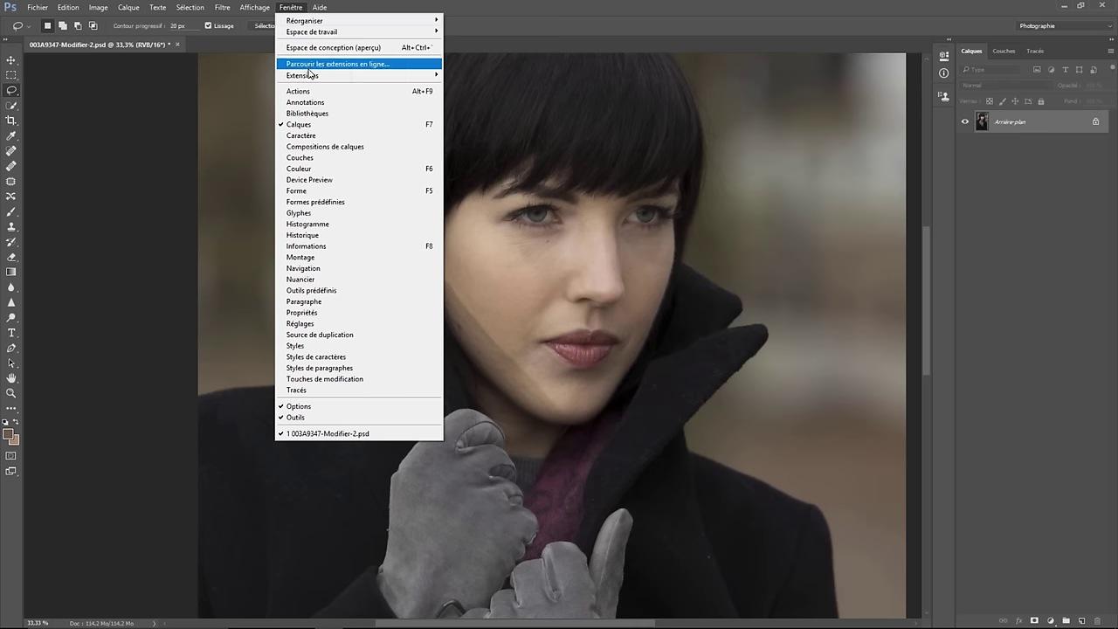
pyautogui.moveTo(303, 75)
pyautogui.click(231, 74)
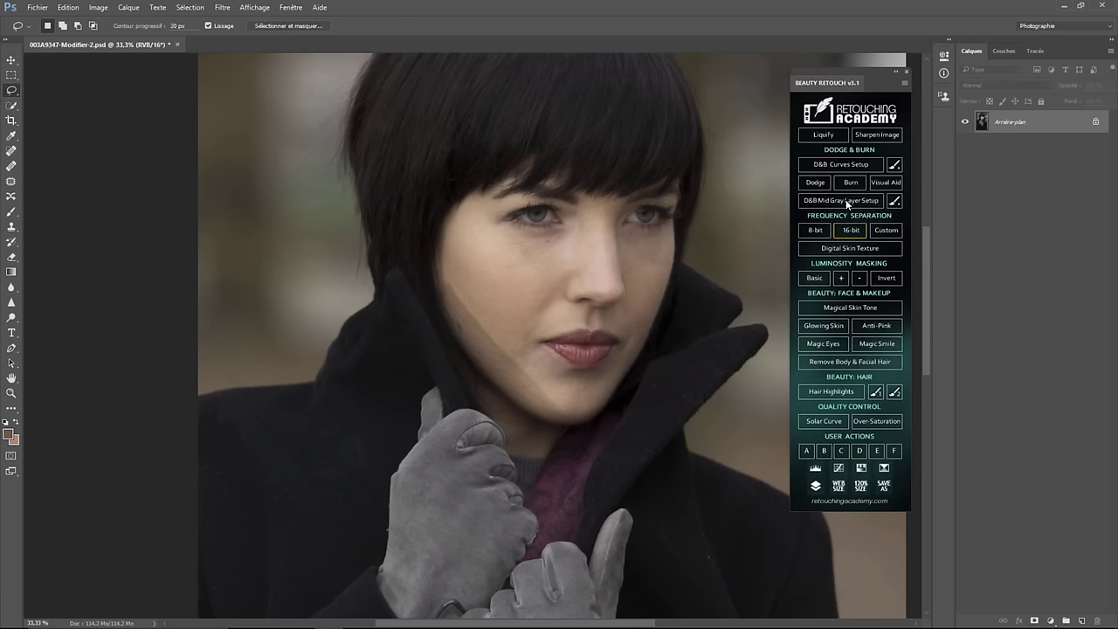
# Run the 'FS via Apply Image 16-bit' setup with a blur of 9 and hide its lower layers
pyautogui.click(845, 233)
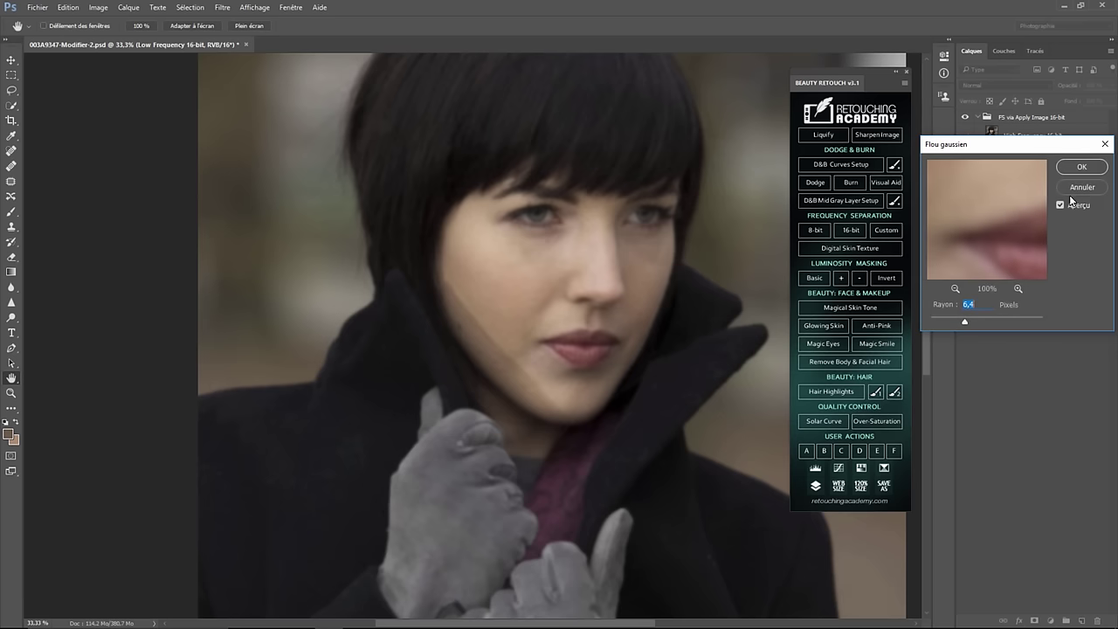
pyautogui.write('9')
pyautogui.click(1081, 166)
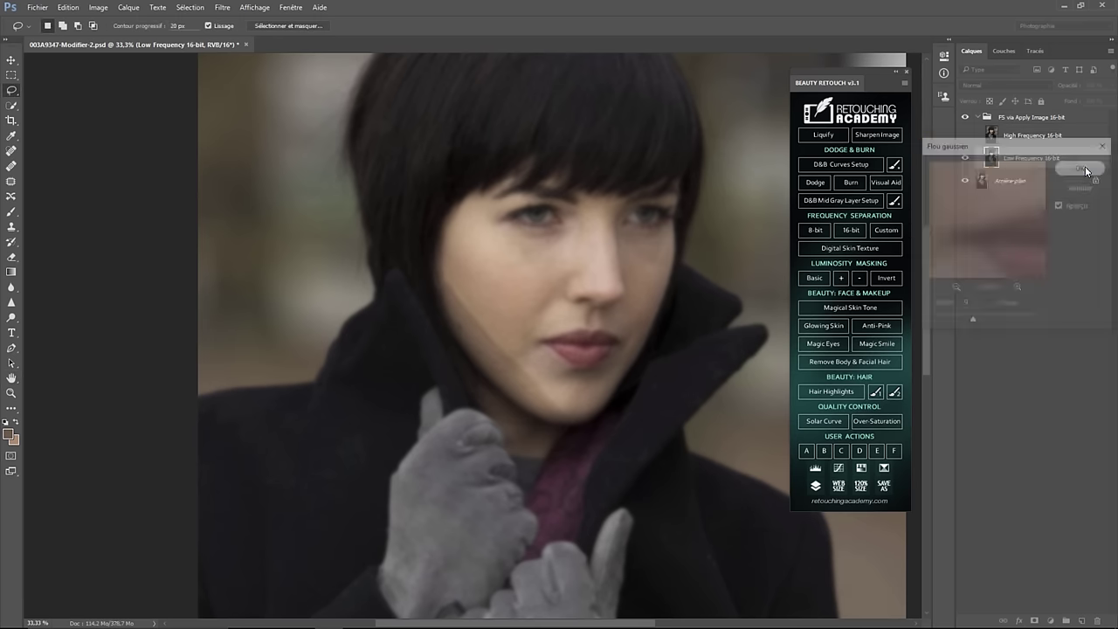
pyautogui.click(1027, 138)
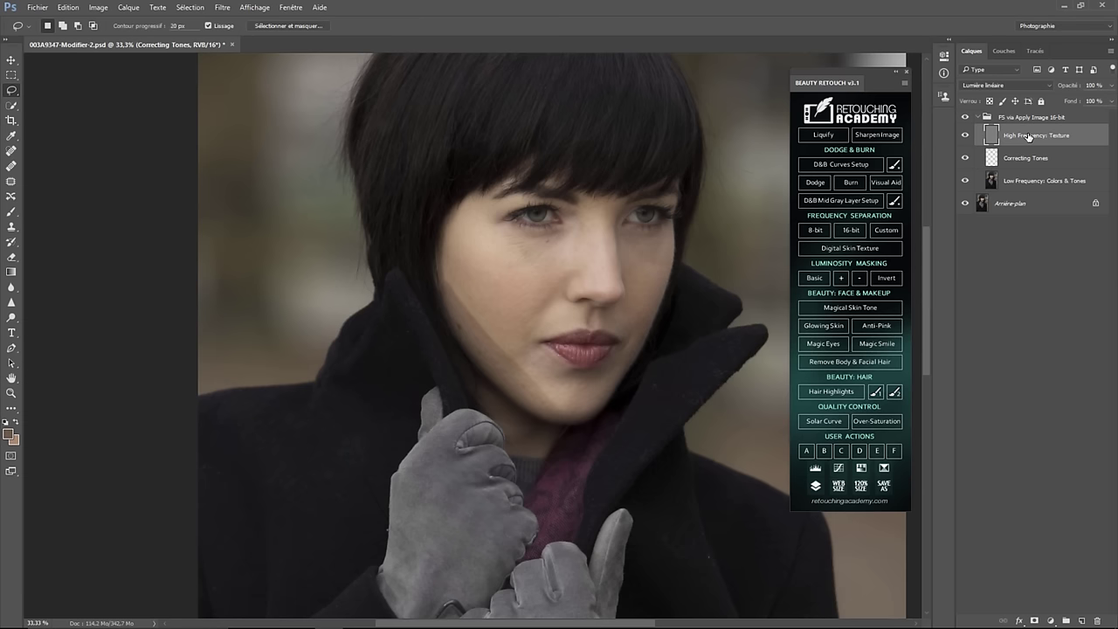
pyautogui.moveTo(965, 157); pyautogui.dragTo(965, 181)
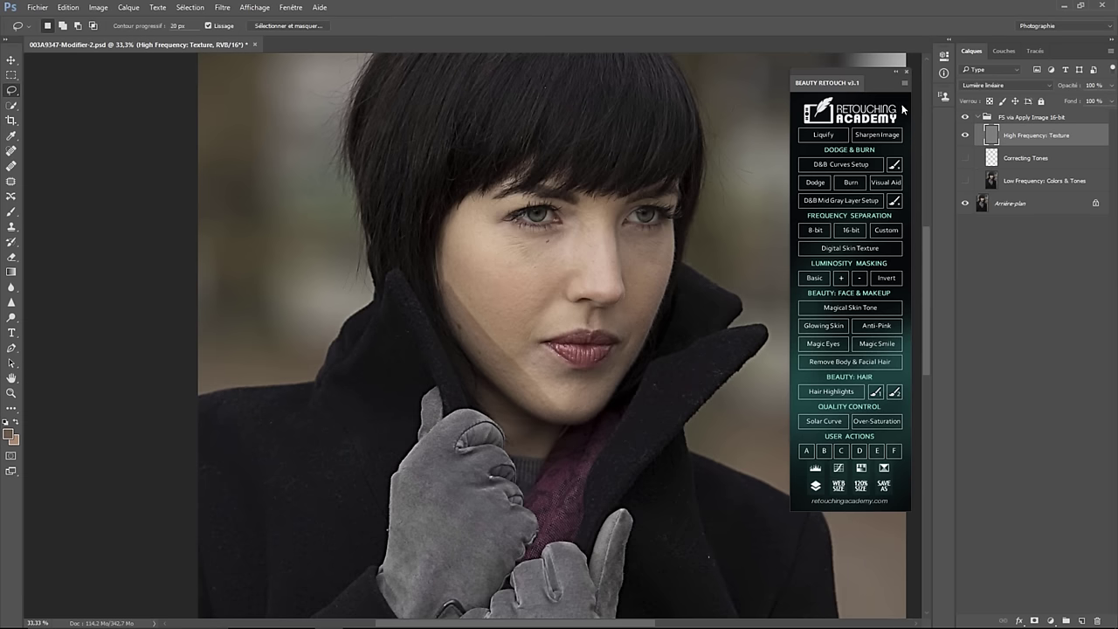
# Close the panel, toggle the texture and colour layers to compare, then remove the frequency-separation group
pyautogui.click(906, 70)
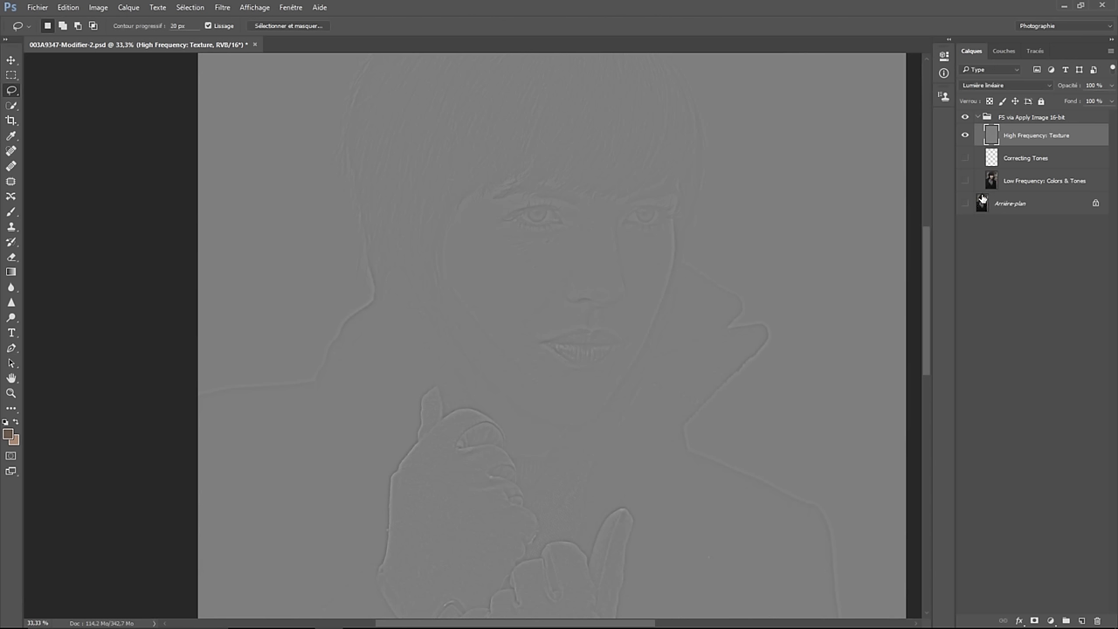
pyautogui.click(965, 203)
pyautogui.click(965, 180)
pyautogui.click(965, 137)
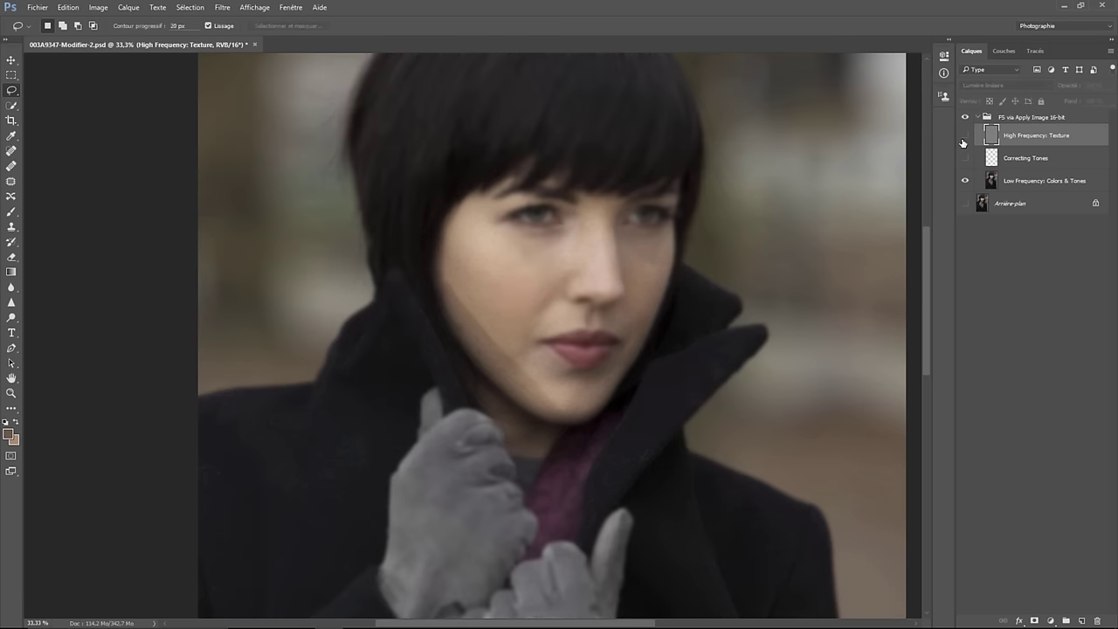
pyautogui.click(965, 138)
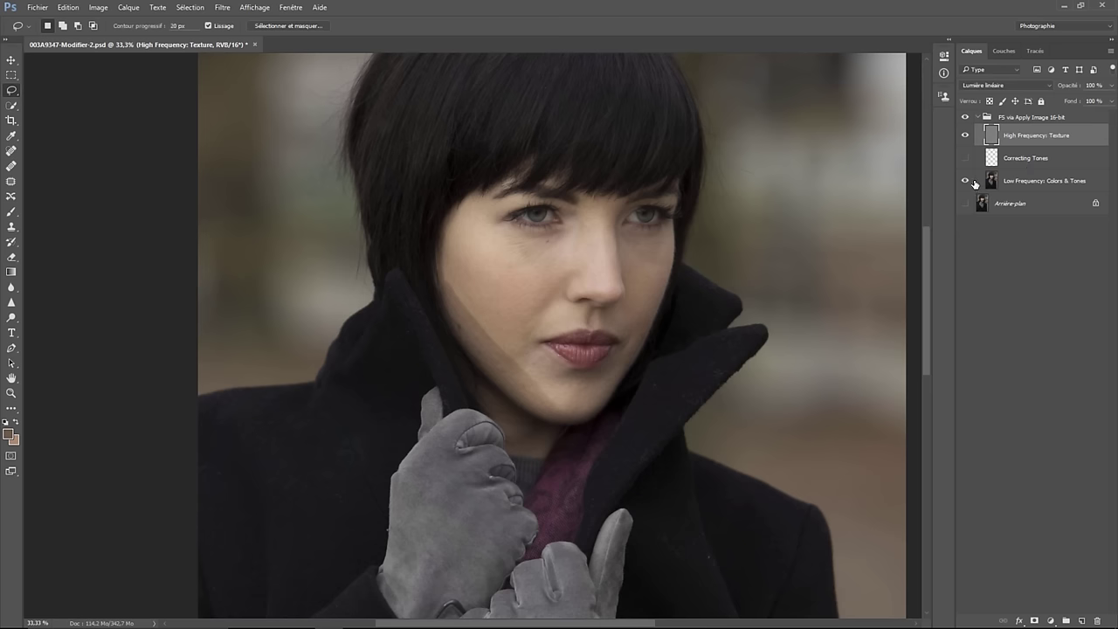
pyautogui.click(1009, 118)
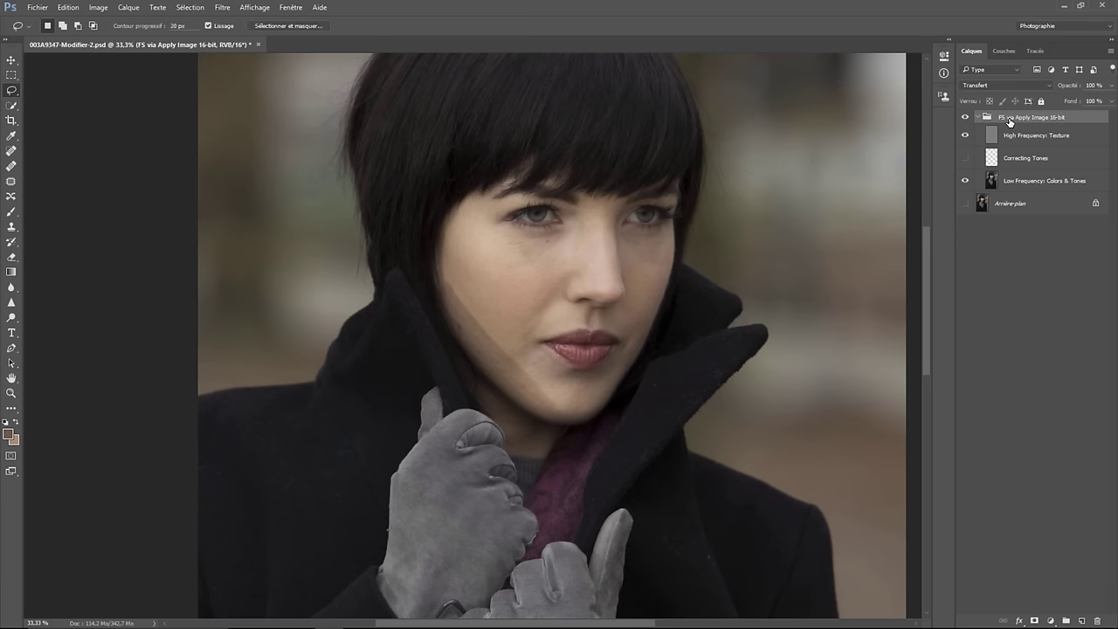
pyautogui.hotkey('ctrl', 'z')
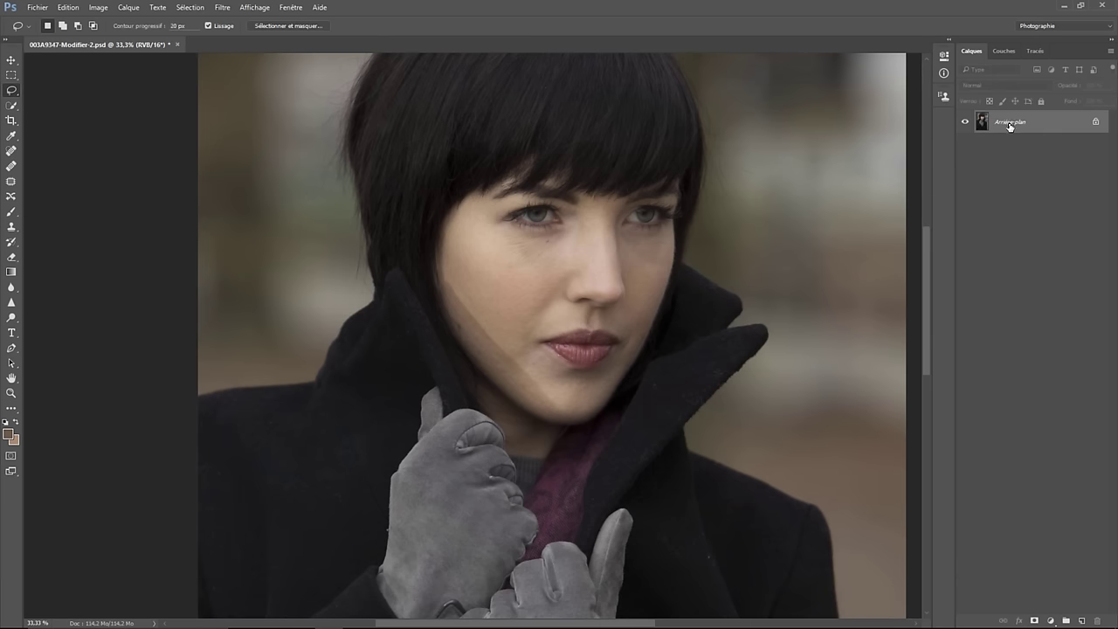
# Duplicate the Arrière-plan layer twice
pyautogui.rightClick(1009, 125)
pyautogui.click(1006, 149)
pyautogui.click(874, 258)
pyautogui.rightClick(1013, 125)
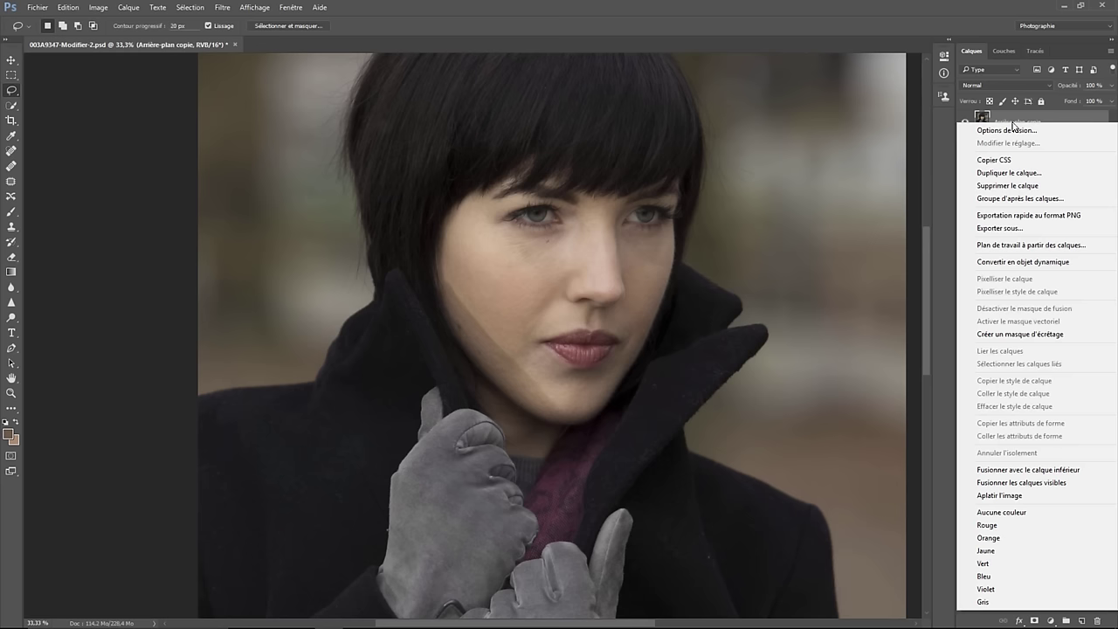
pyautogui.click(995, 171)
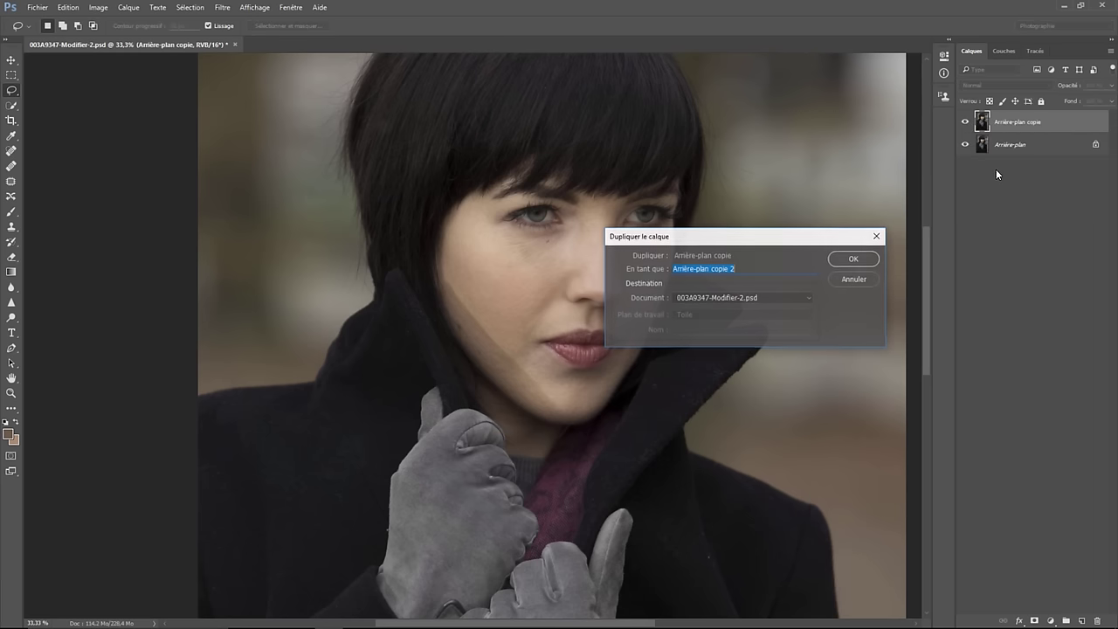
pyautogui.press('Return')
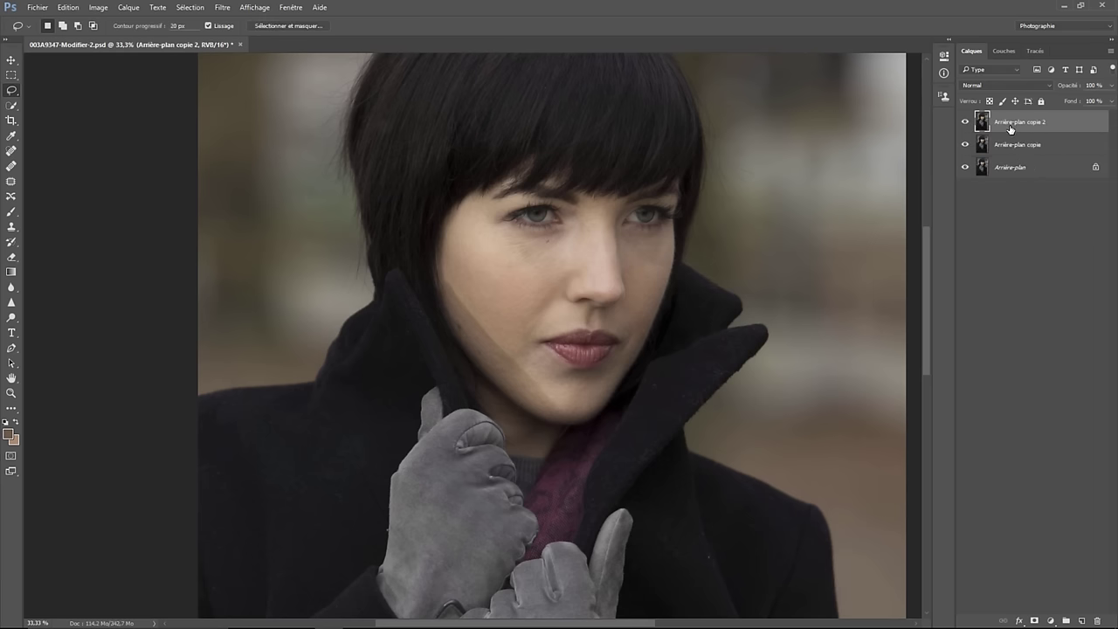
# Rename the two copies Détail and Couleur
pyautogui.doubleClick(1009, 122)
pyautogui.write('Détail')
pyautogui.press('Return')
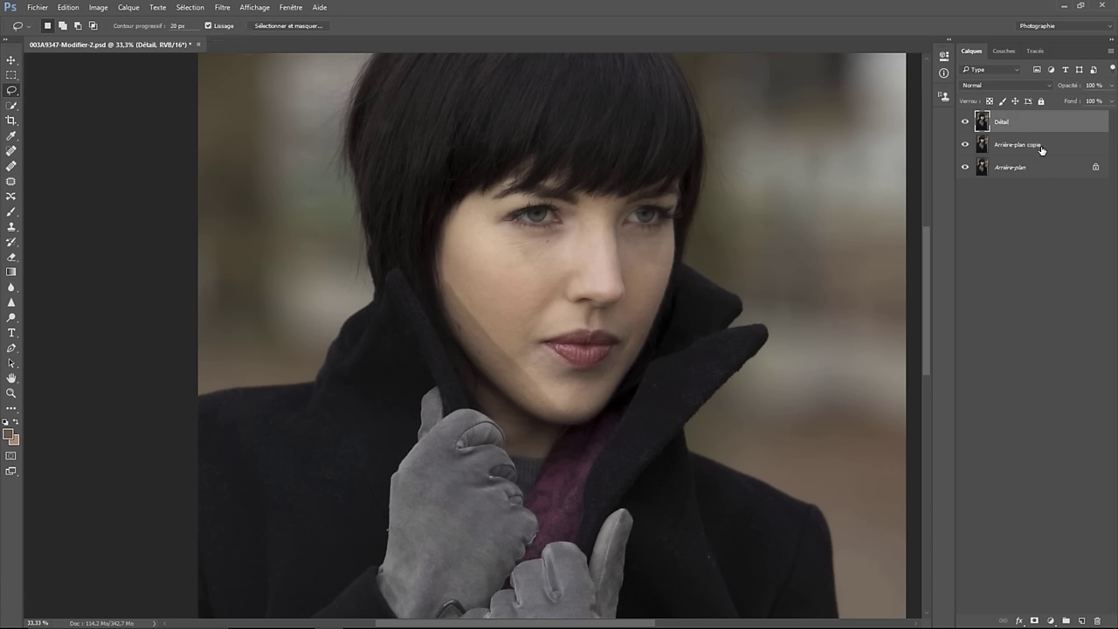
pyautogui.doubleClick(1005, 146)
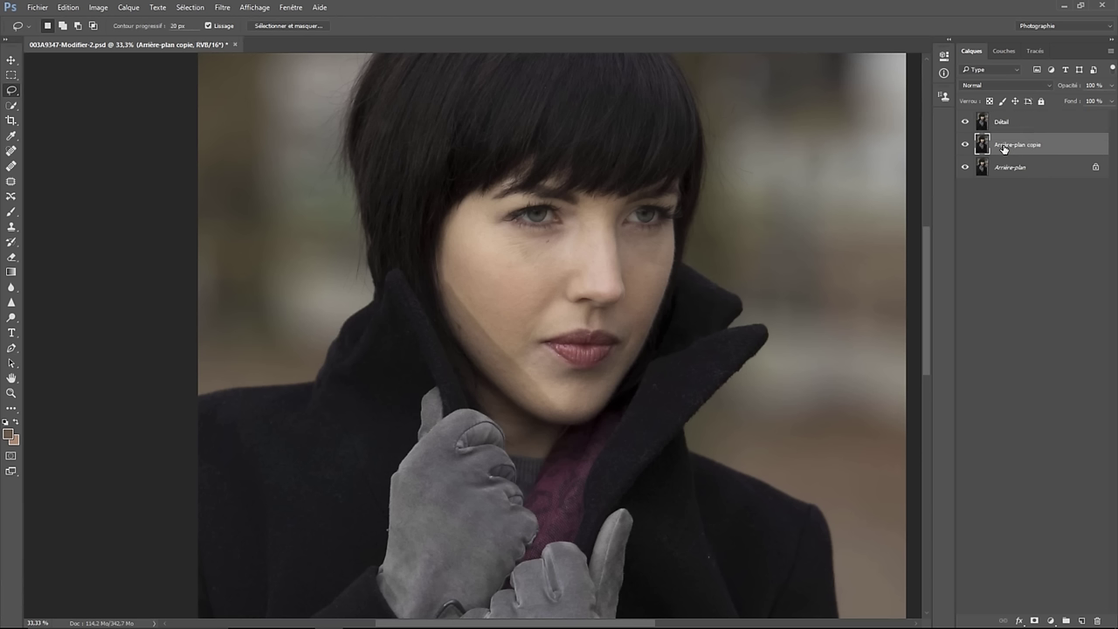
pyautogui.write('Couleur')
pyautogui.press('Return')
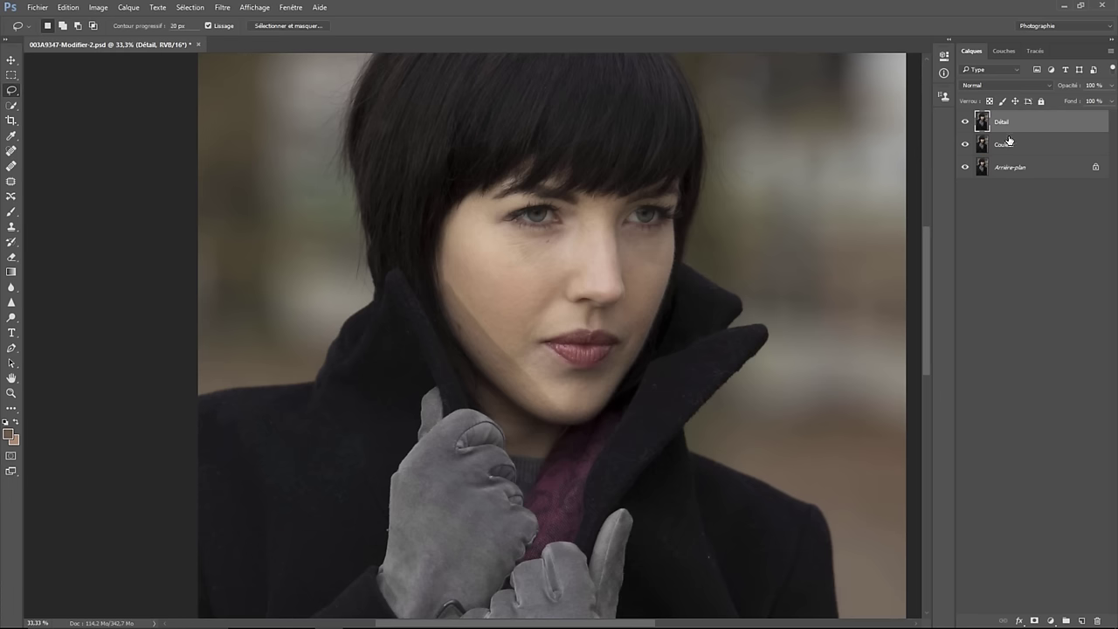
# Group Détail and Couleur into a new group named FS and hide Détail
pyautogui.keyDown('shift'); pyautogui.click(1007, 129); pyautogui.keyUp('shift')
pyautogui.moveTo(1008, 147); pyautogui.dragTo(1065, 621)
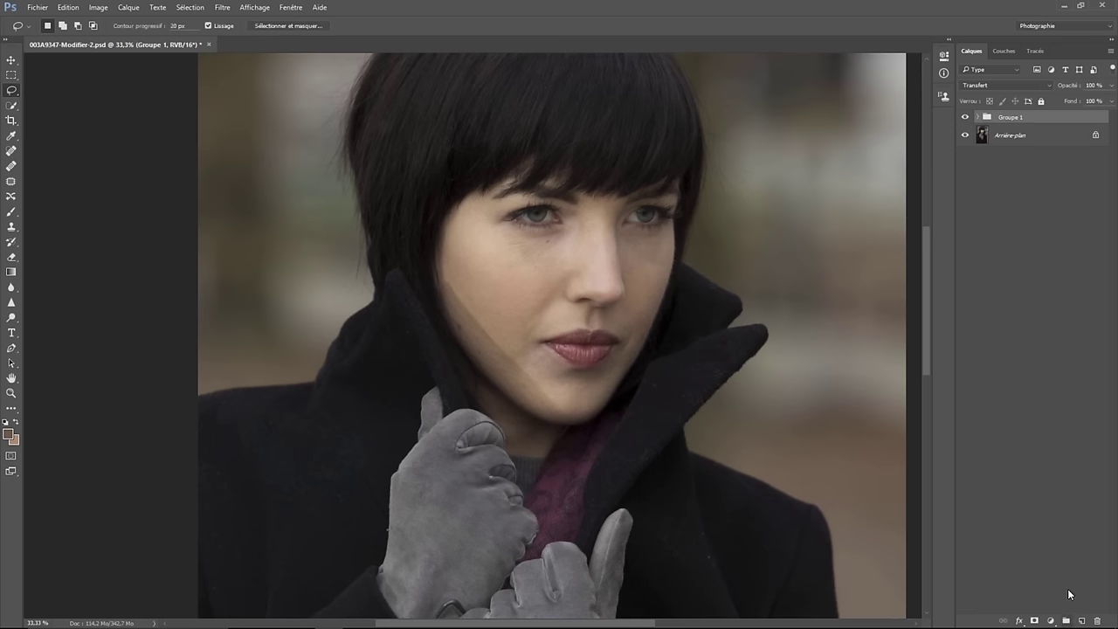
pyautogui.doubleClick(1011, 117)
pyautogui.write('FS')
pyautogui.press('Return')
pyautogui.click(981, 118)
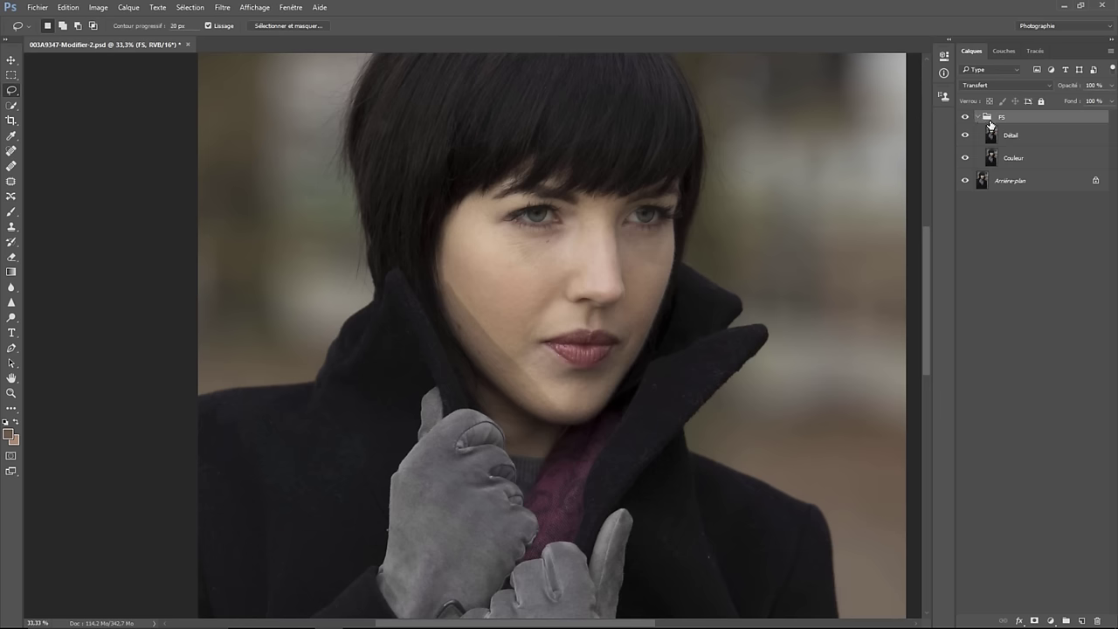
pyautogui.click(1018, 157)
pyautogui.click(965, 136)
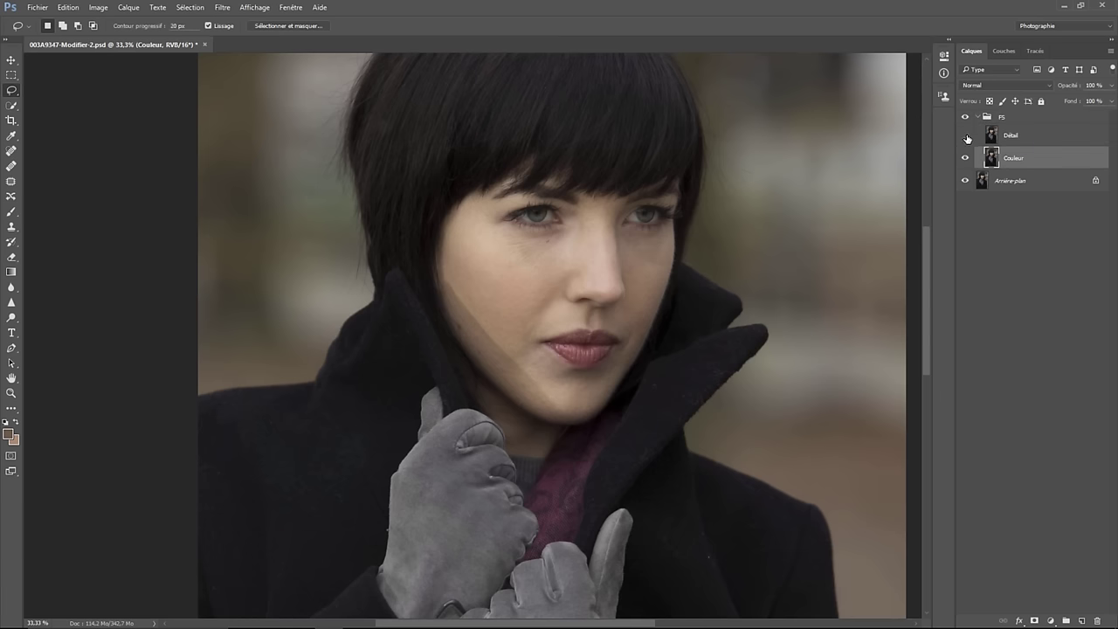
# Apply a 9-pixel Gaussian blur to Couleur, then hide it and show and select Détail
pyautogui.click(222, 8)
pyautogui.moveTo(229, 168)
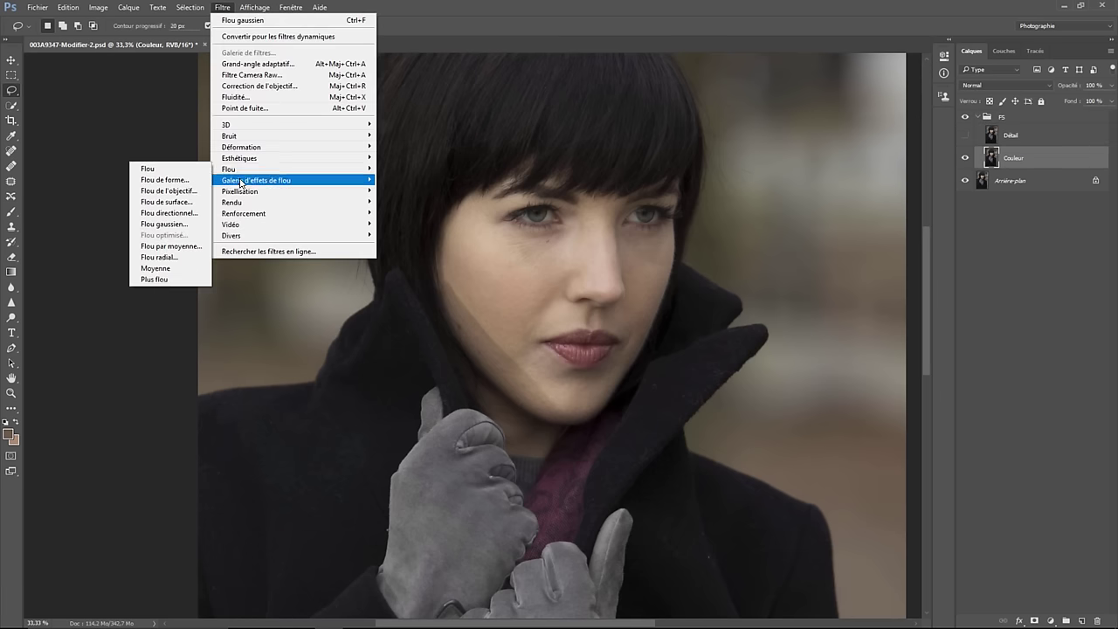
pyautogui.click(164, 223)
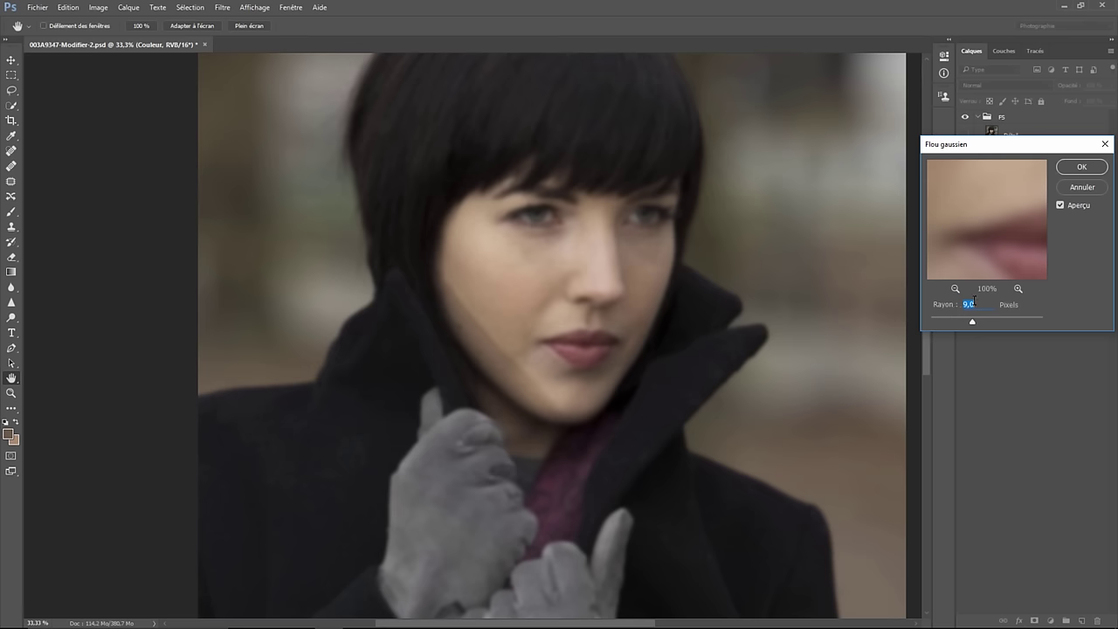
pyautogui.click(1079, 171)
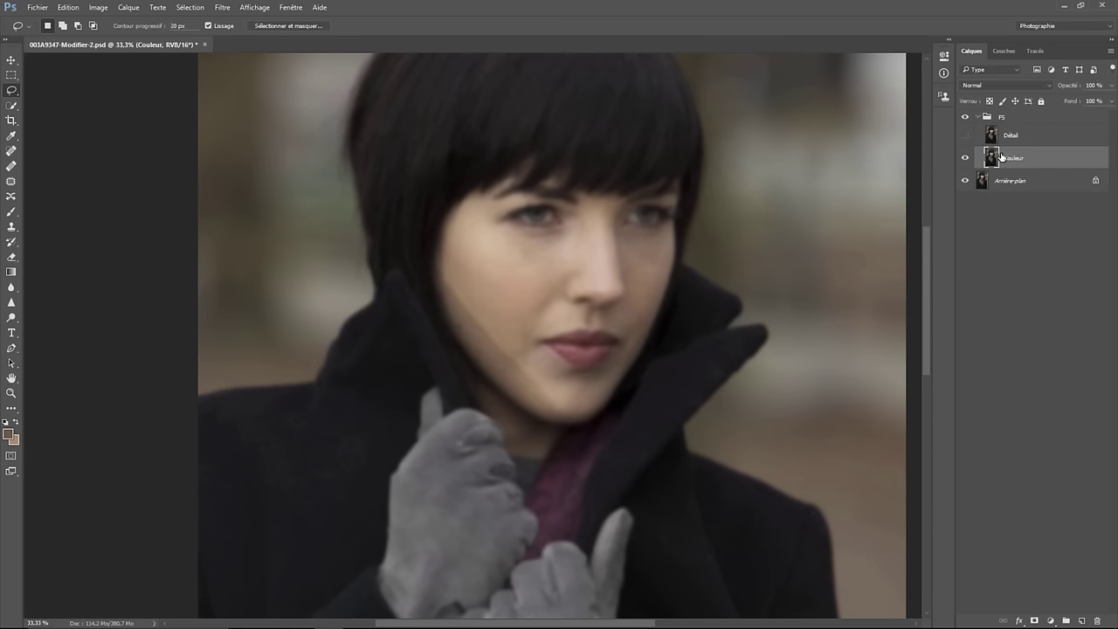
pyautogui.click(965, 158)
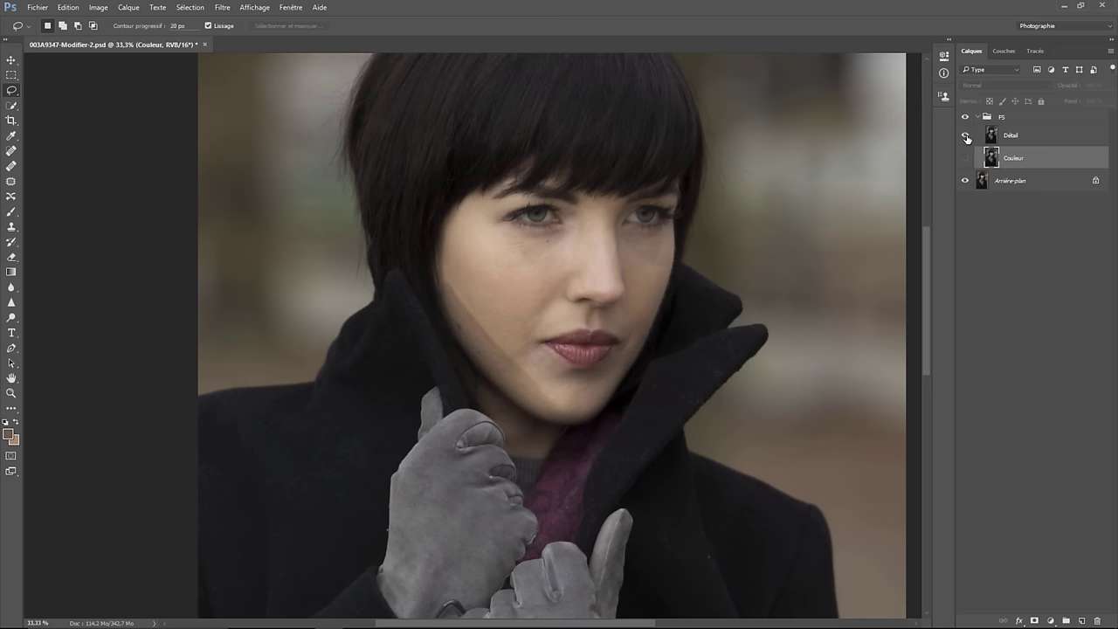
pyautogui.click(1017, 143)
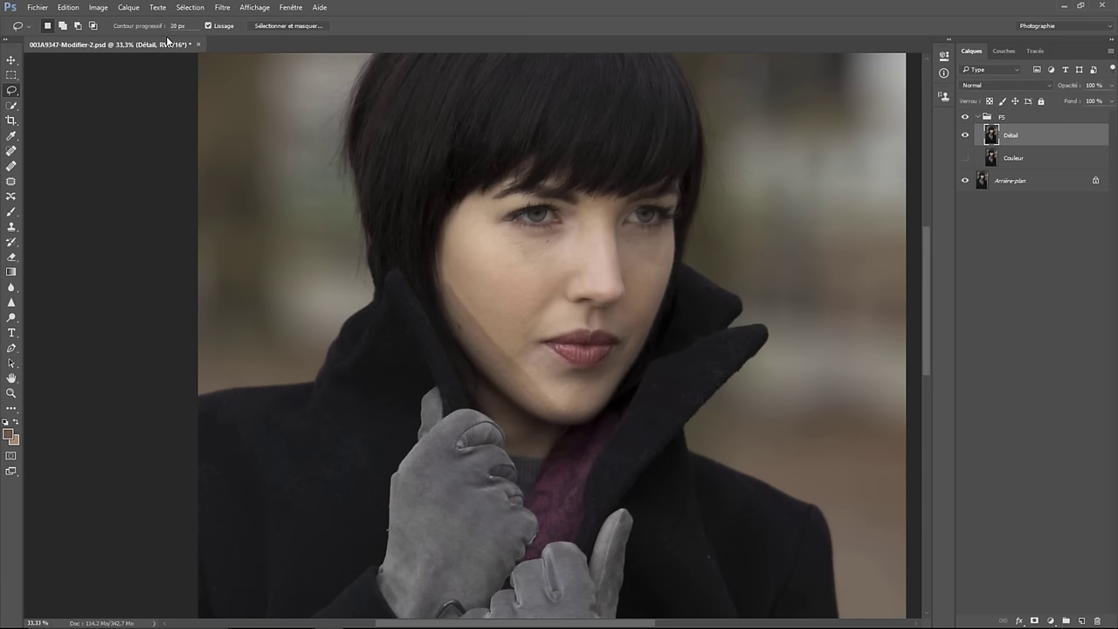
# Reduce the Détail layer's contrast by -50 with Luminosité/Contraste
pyautogui.click(97, 7)
pyautogui.moveTo(110, 37)
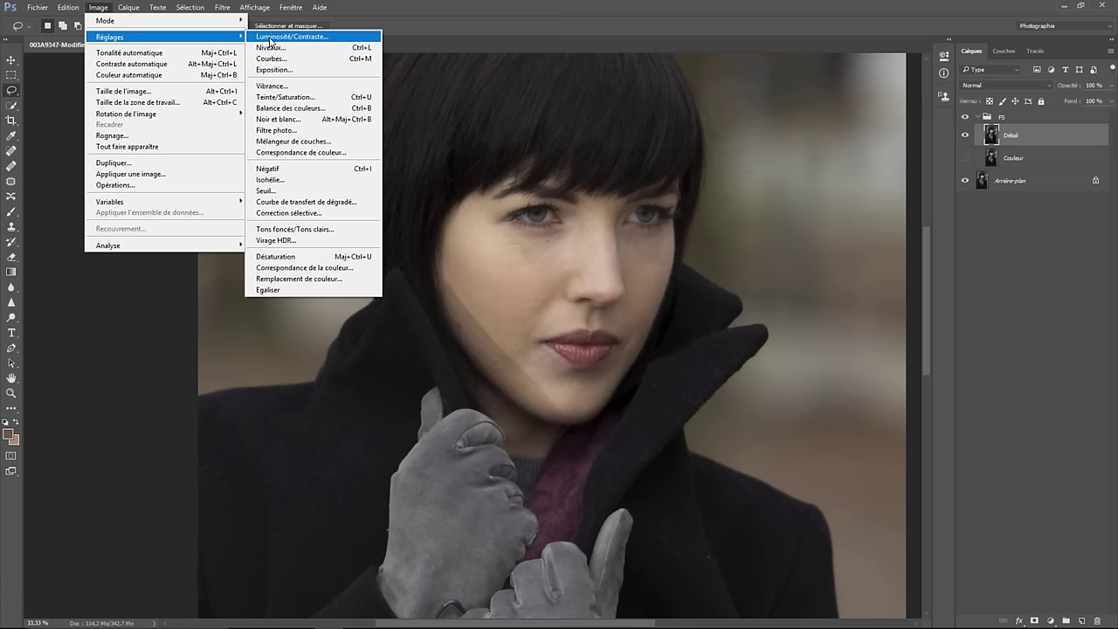
pyautogui.click(293, 37)
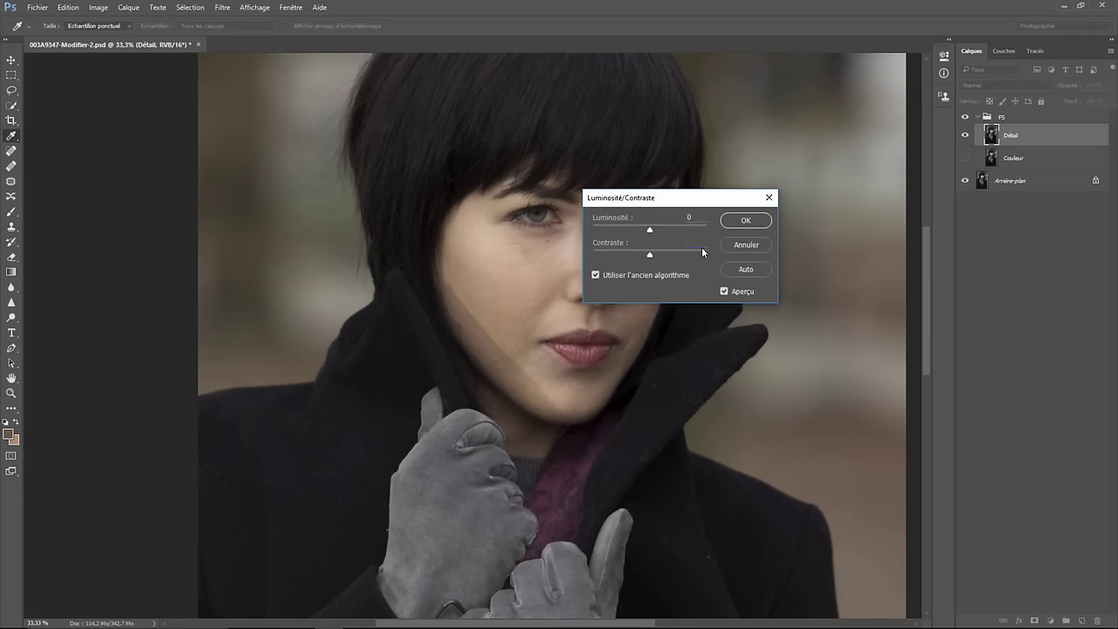
pyautogui.write('-50')
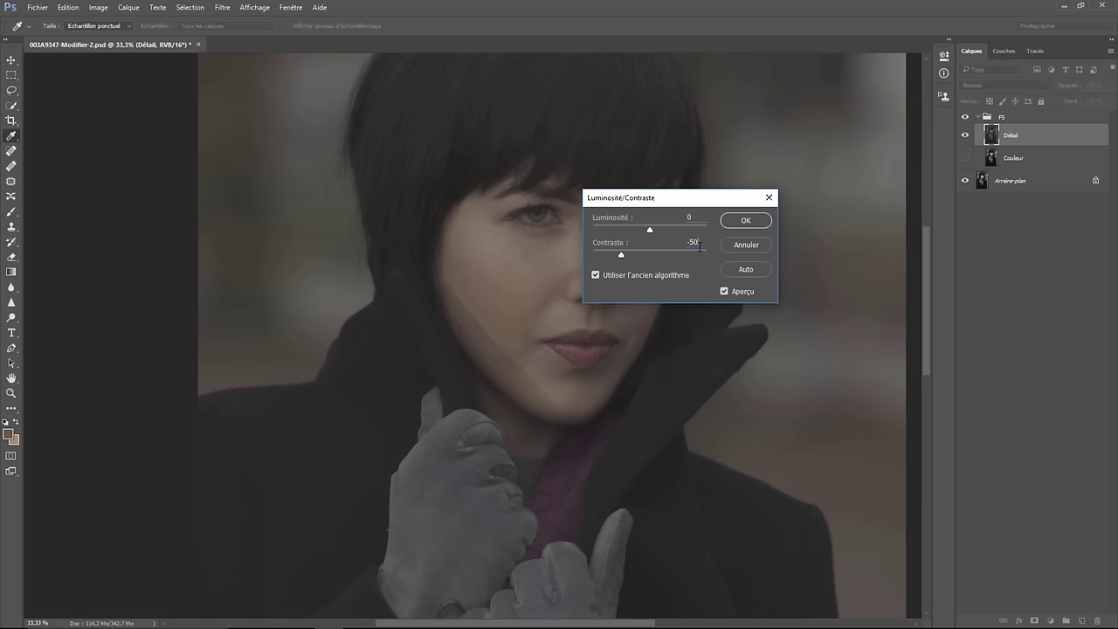
pyautogui.click(748, 221)
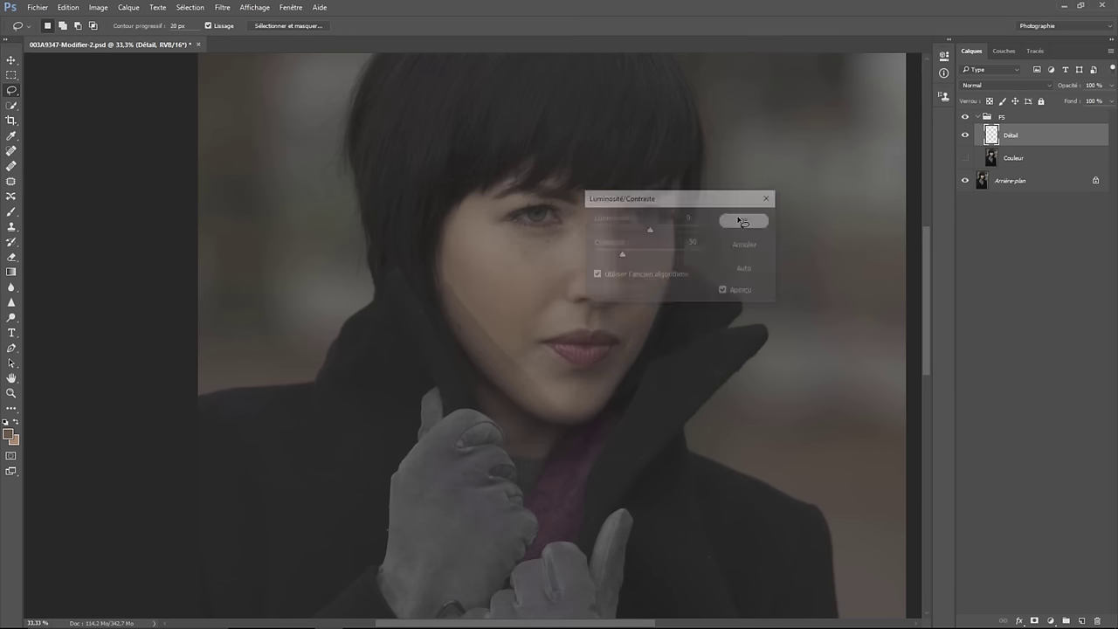
pyautogui.press('l')
# Apply a 9-pixel Passe-haut to Détail, show Couleur, and blend Détail in Lumière linéaire
pyautogui.click(223, 8)
pyautogui.moveTo(262, 235)
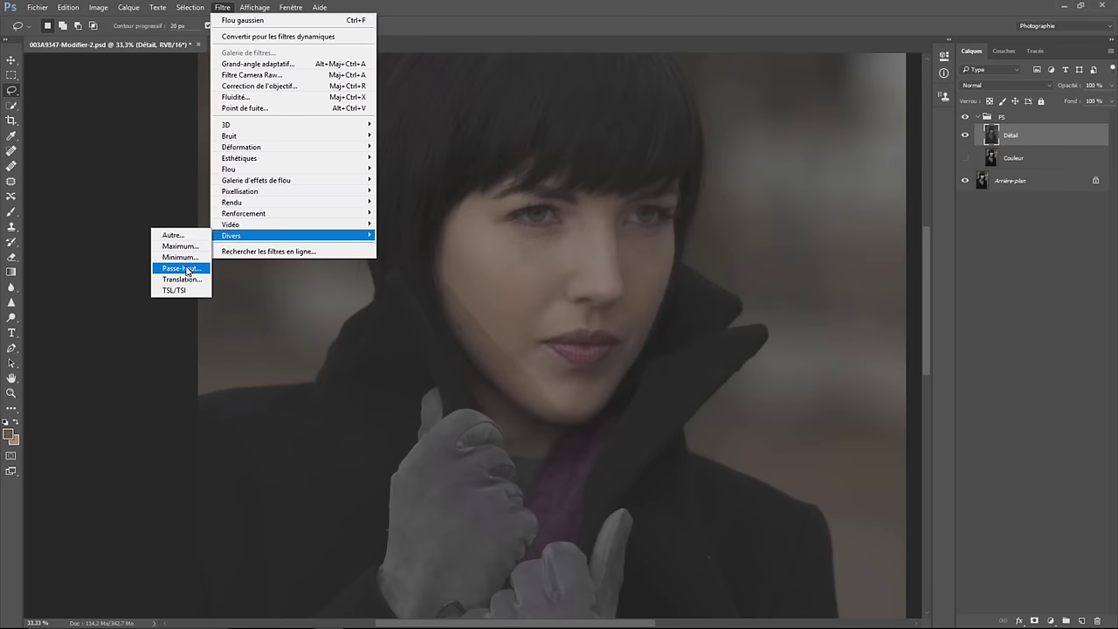
pyautogui.click(183, 268)
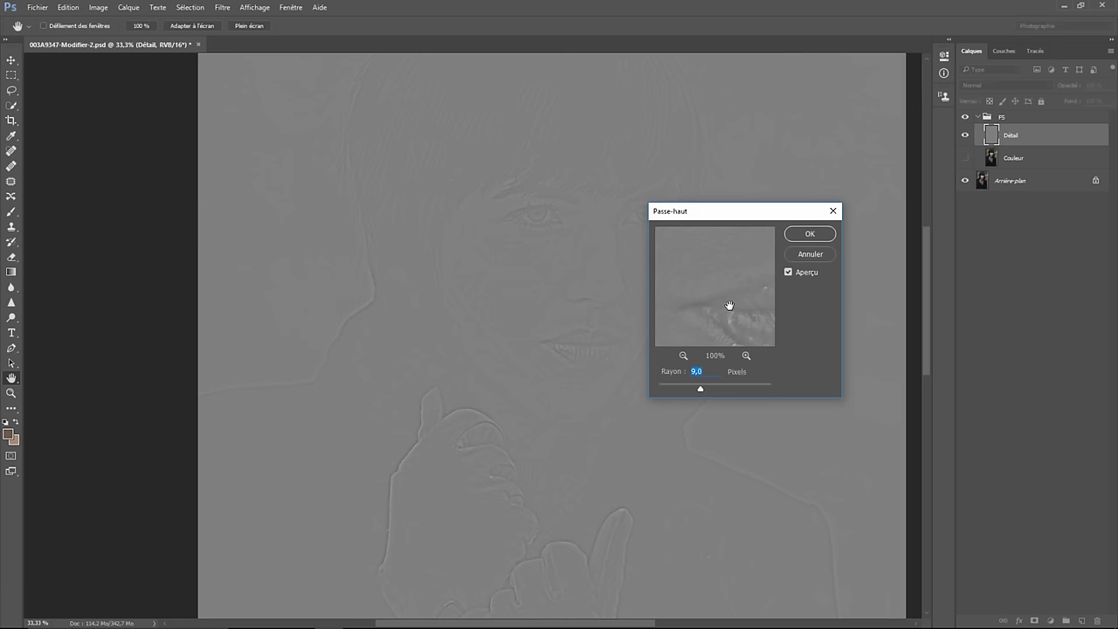
pyautogui.click(809, 234)
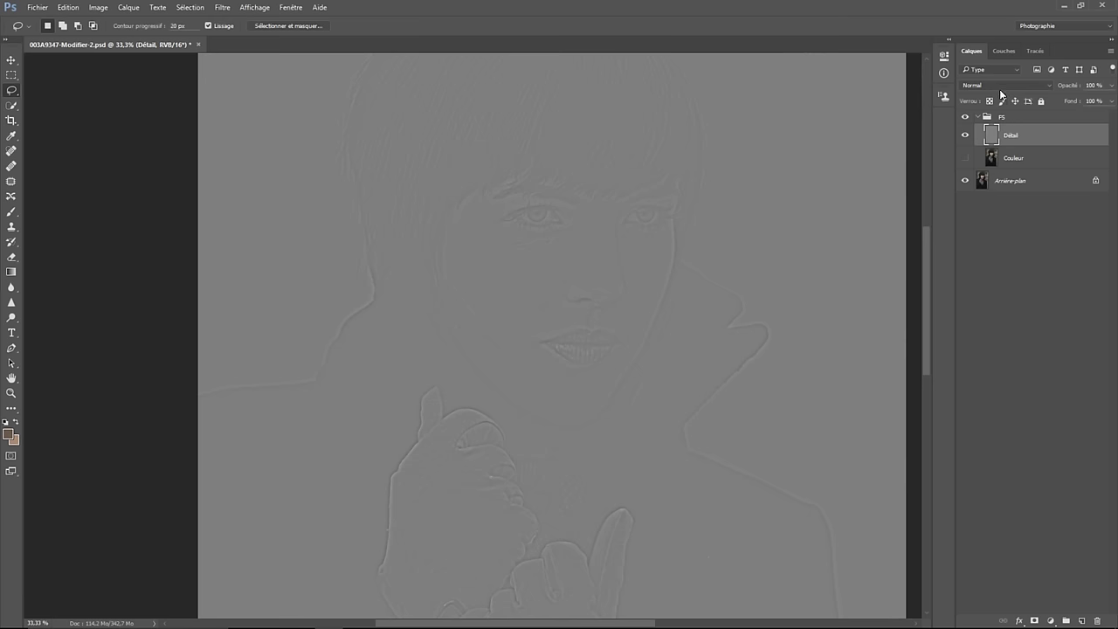
pyautogui.click(965, 158)
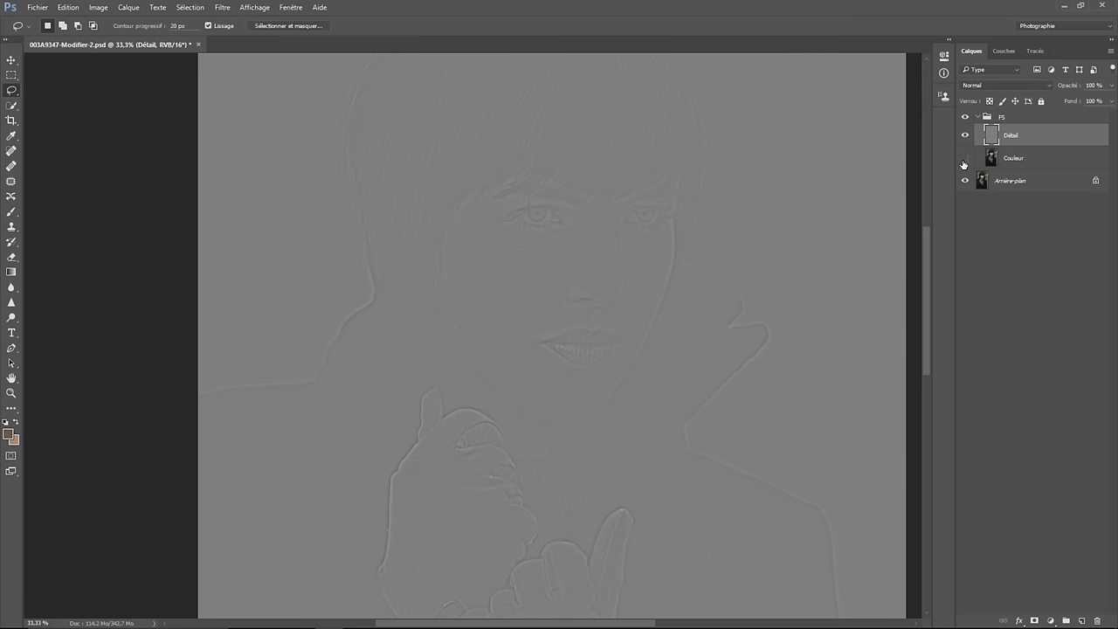
pyautogui.click(1011, 84)
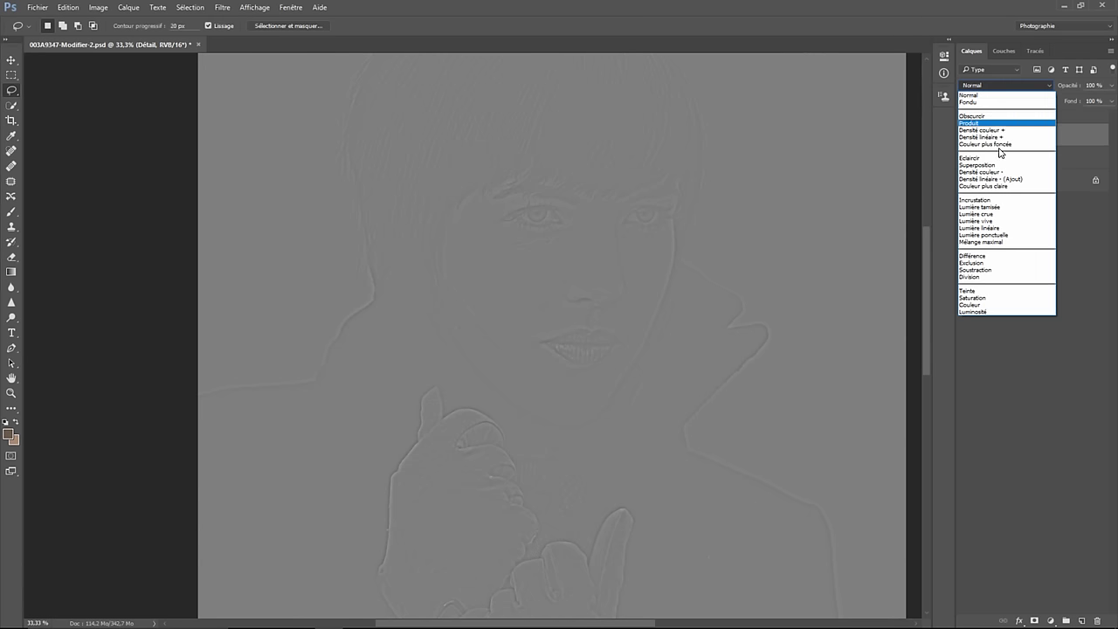
pyautogui.click(997, 228)
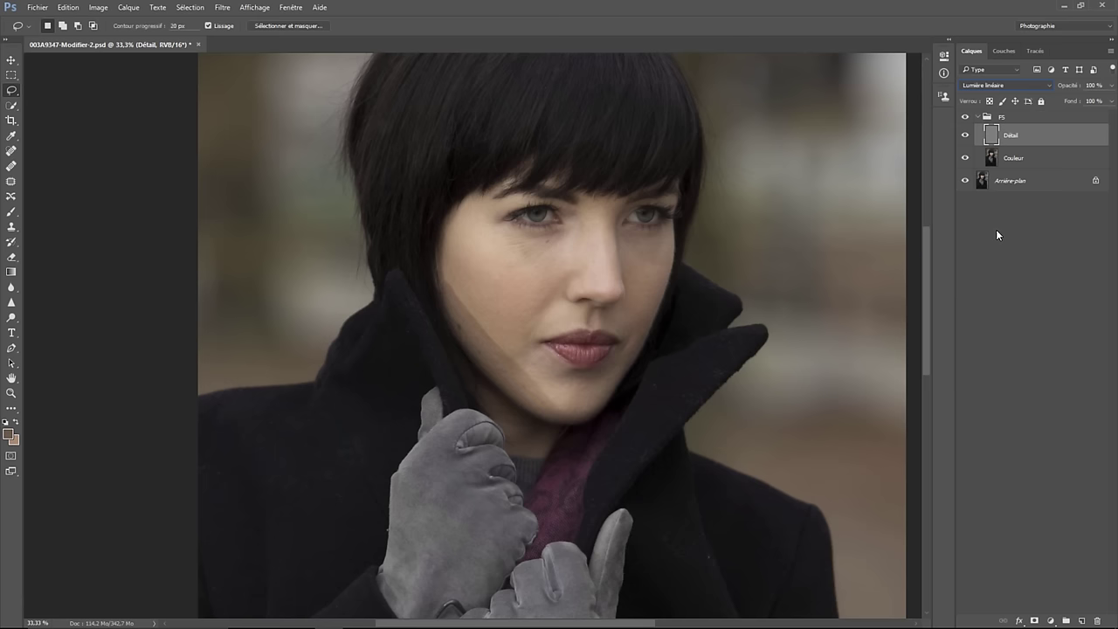
# Toggle the FS group's visibility to compare the retouch against the original Arrière-plan portrait
pyautogui.click(966, 117)
pyautogui.click(966, 117)
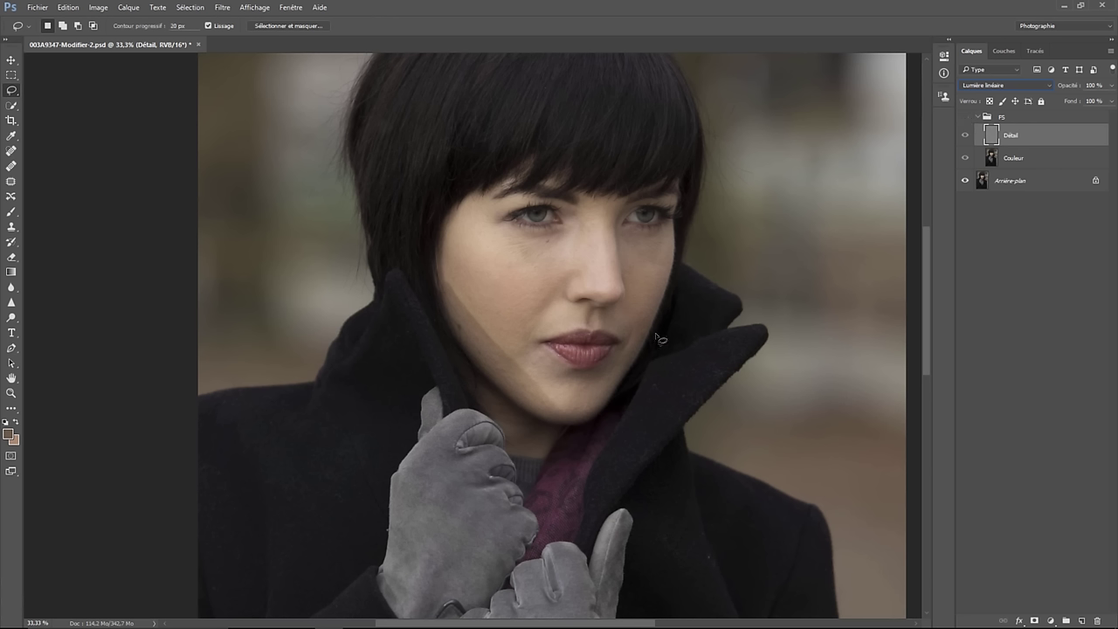